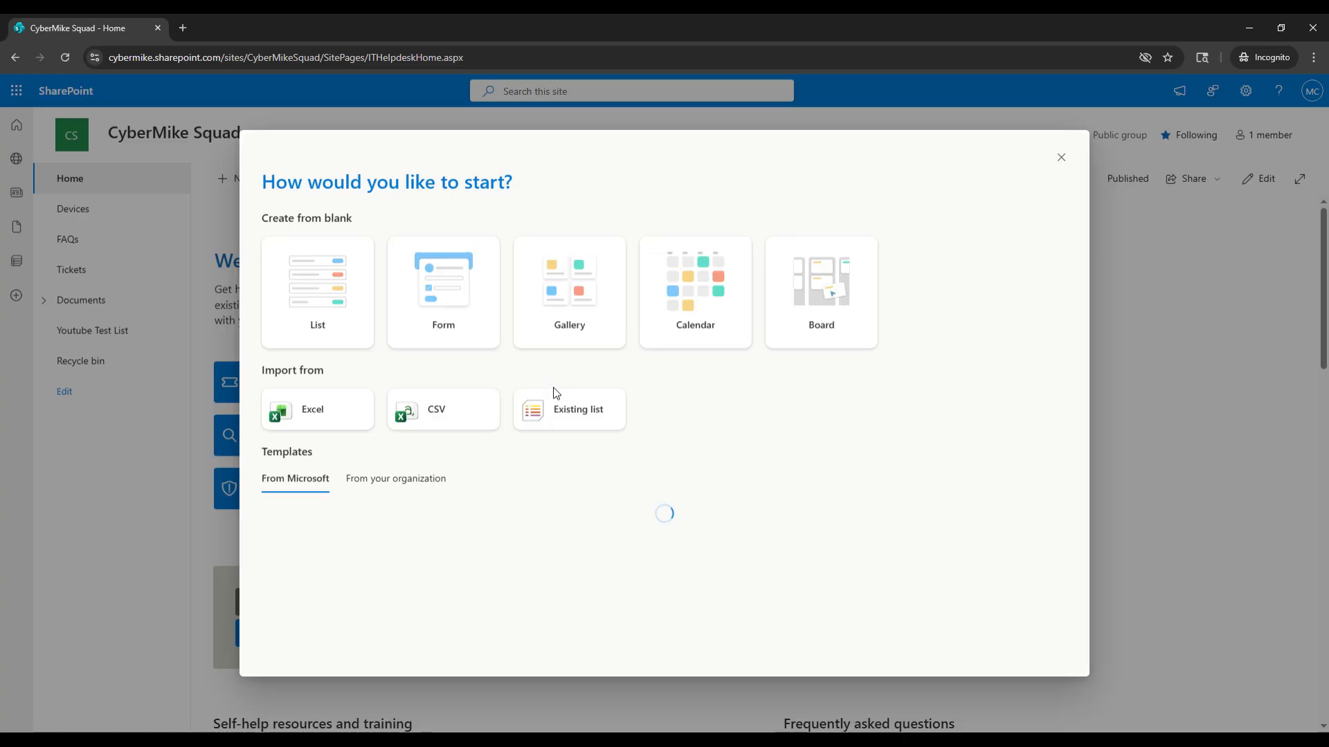
# Create a new blank Form list named Youtube Test List 2, shown in site navigation.
pyautogui.scroll(-4, 723, 406)
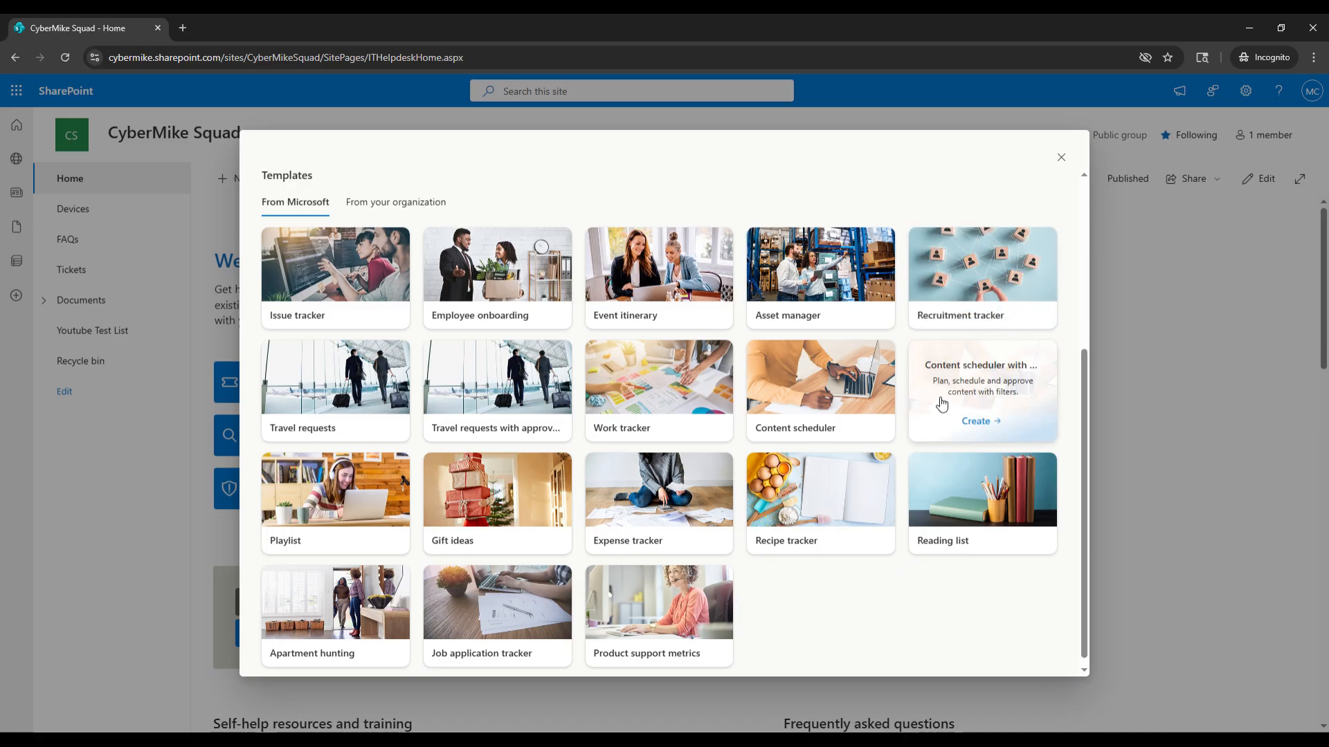
pyautogui.scroll(1, 355, 335)
pyautogui.click(398, 277)
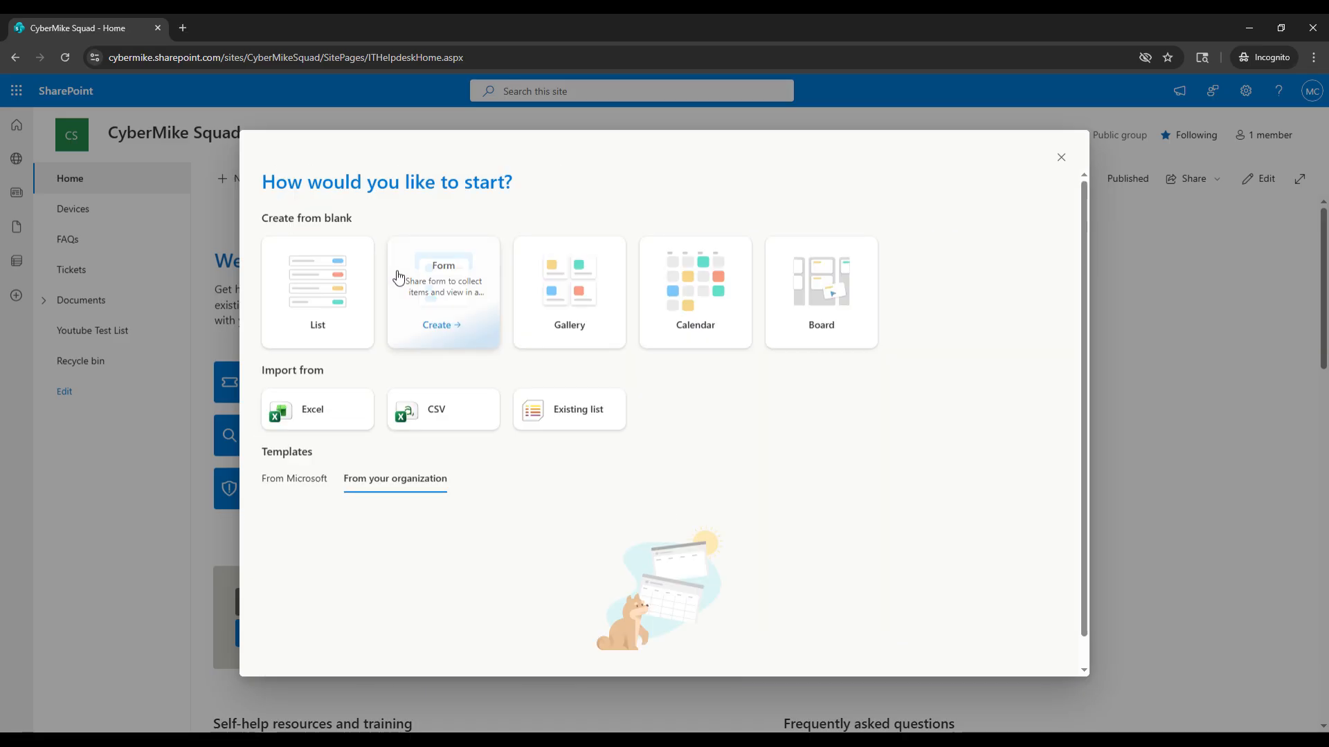
pyautogui.click(271, 479)
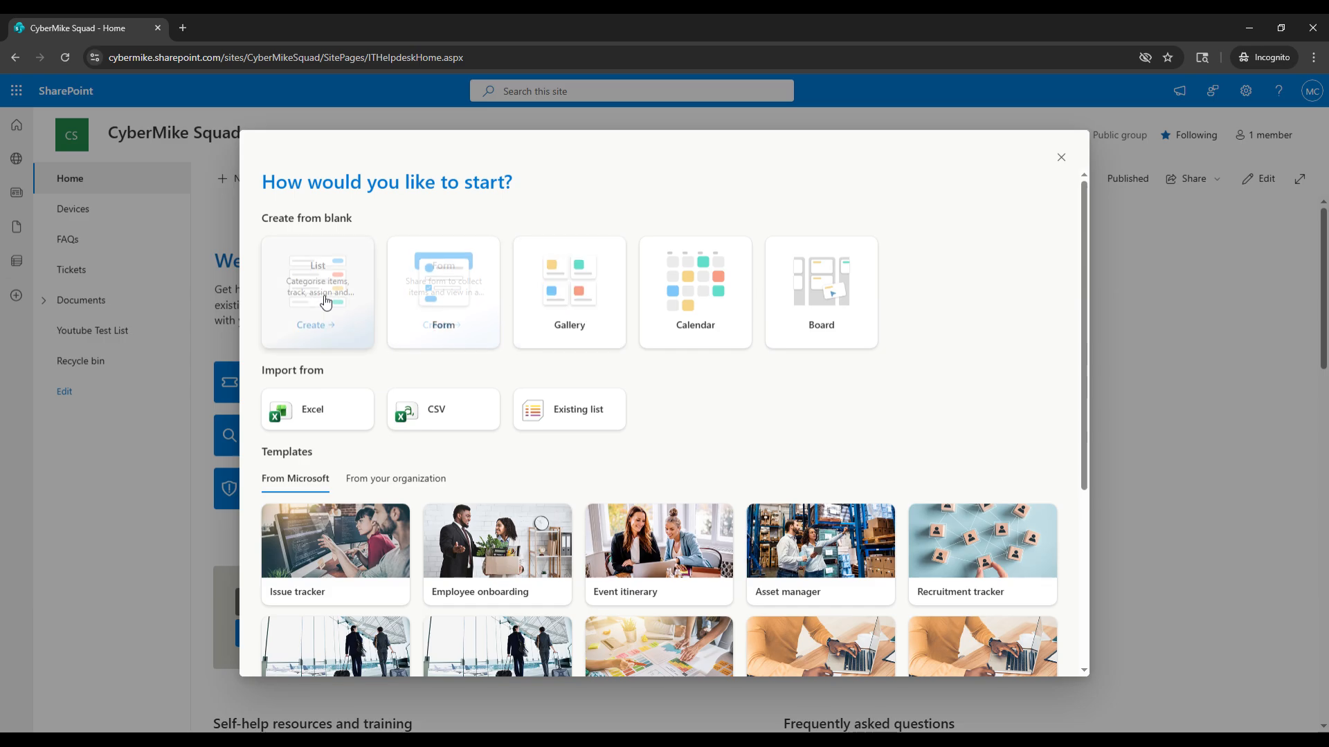
pyautogui.click(444, 309)
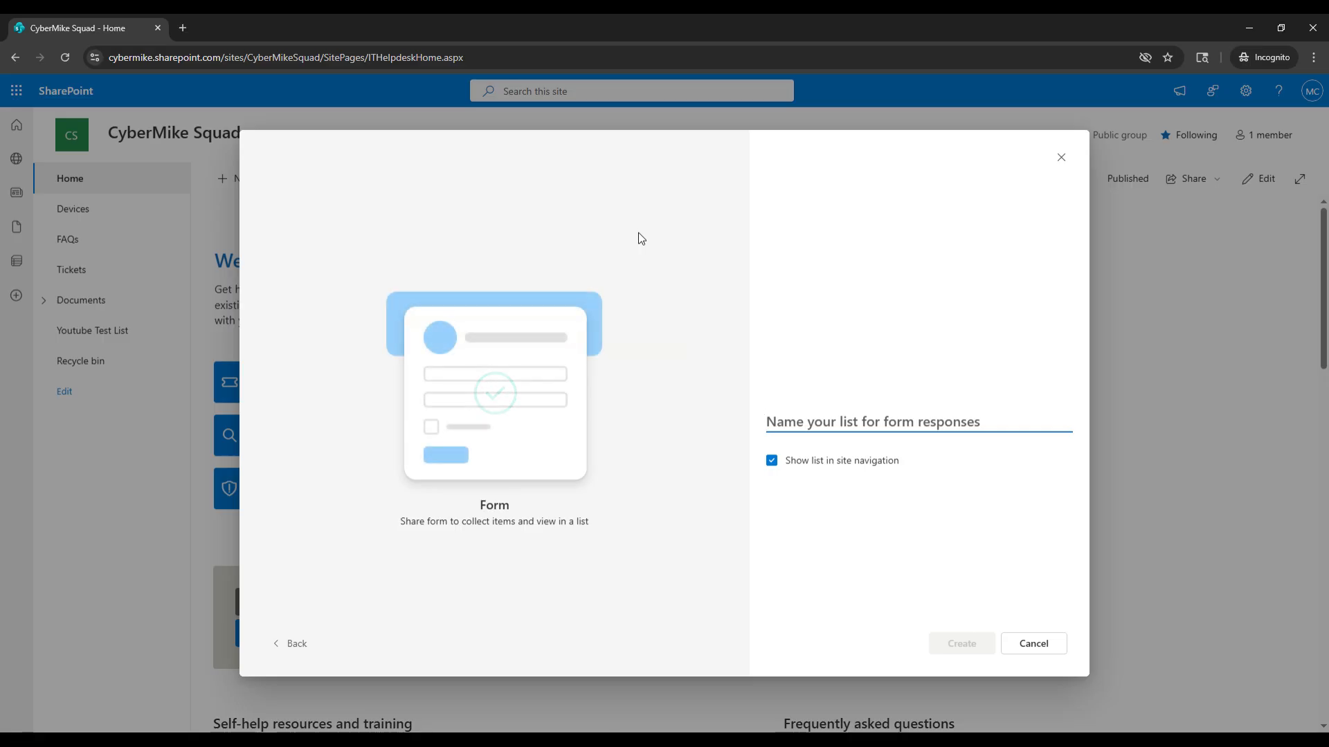
pyautogui.write('You')
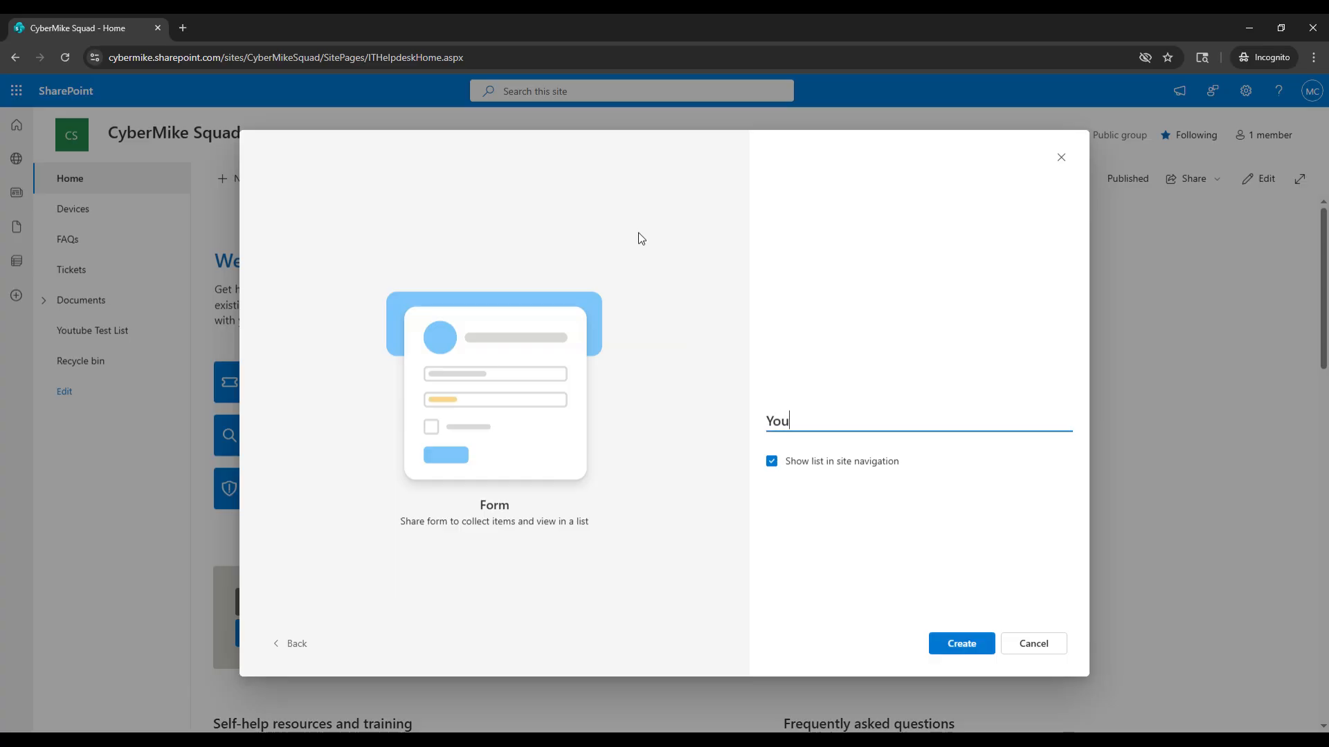
pyautogui.write('tube Test L')
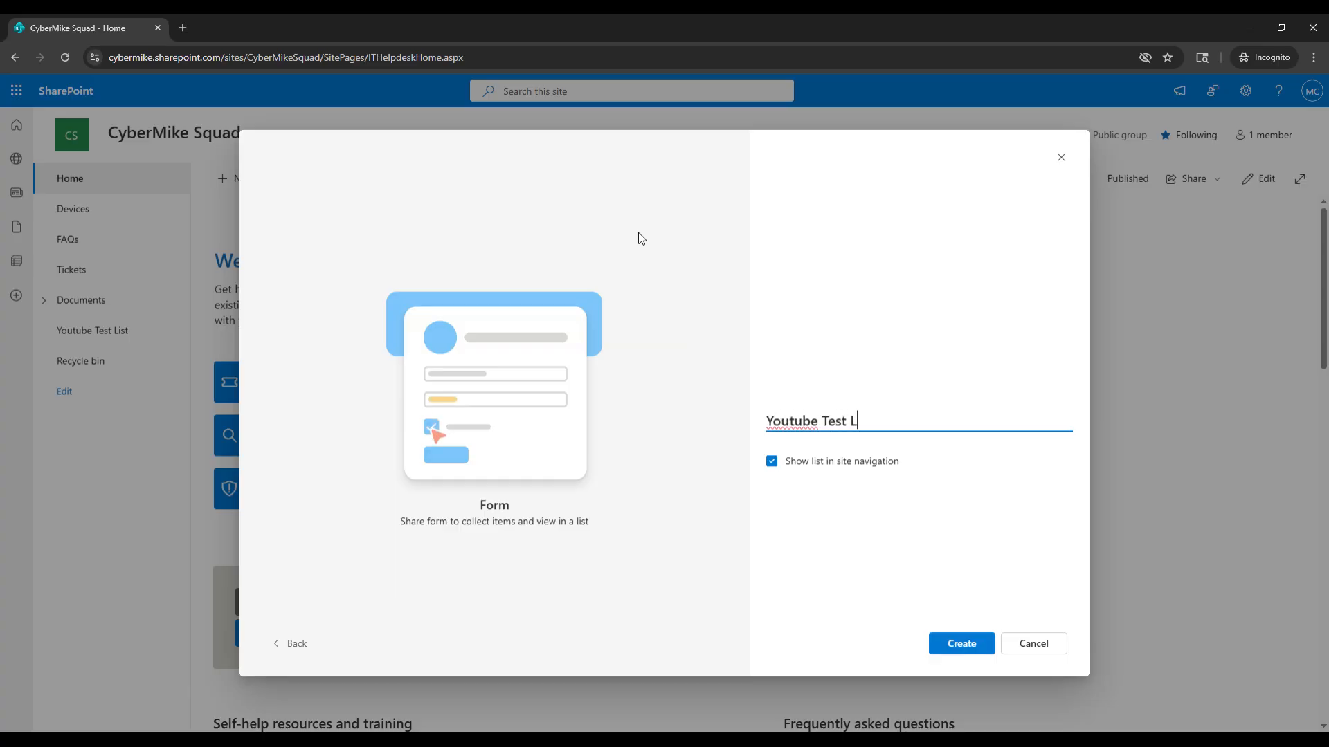
pyautogui.write('ist 2')
pyautogui.click(957, 642)
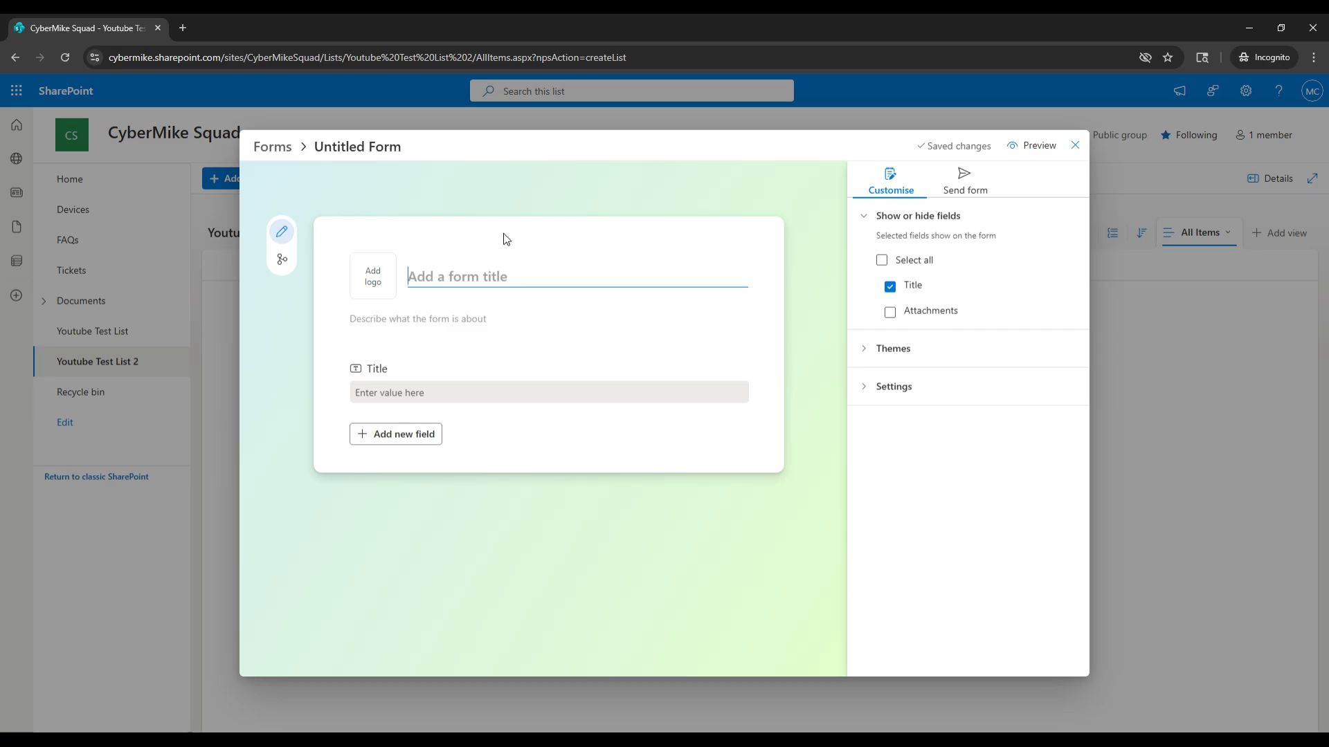
# Title the form Youtube Test List 2.
pyautogui.write('Youtube Test List')
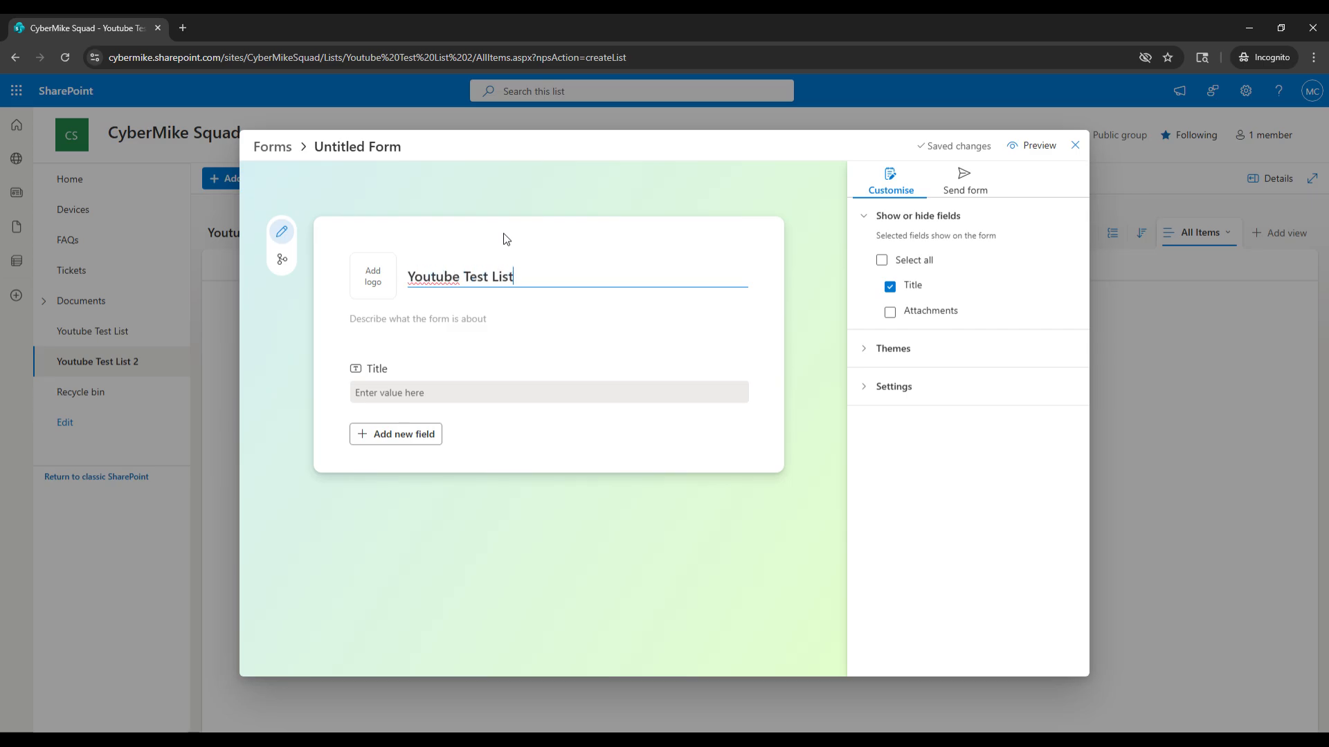
pyautogui.write(' 2')
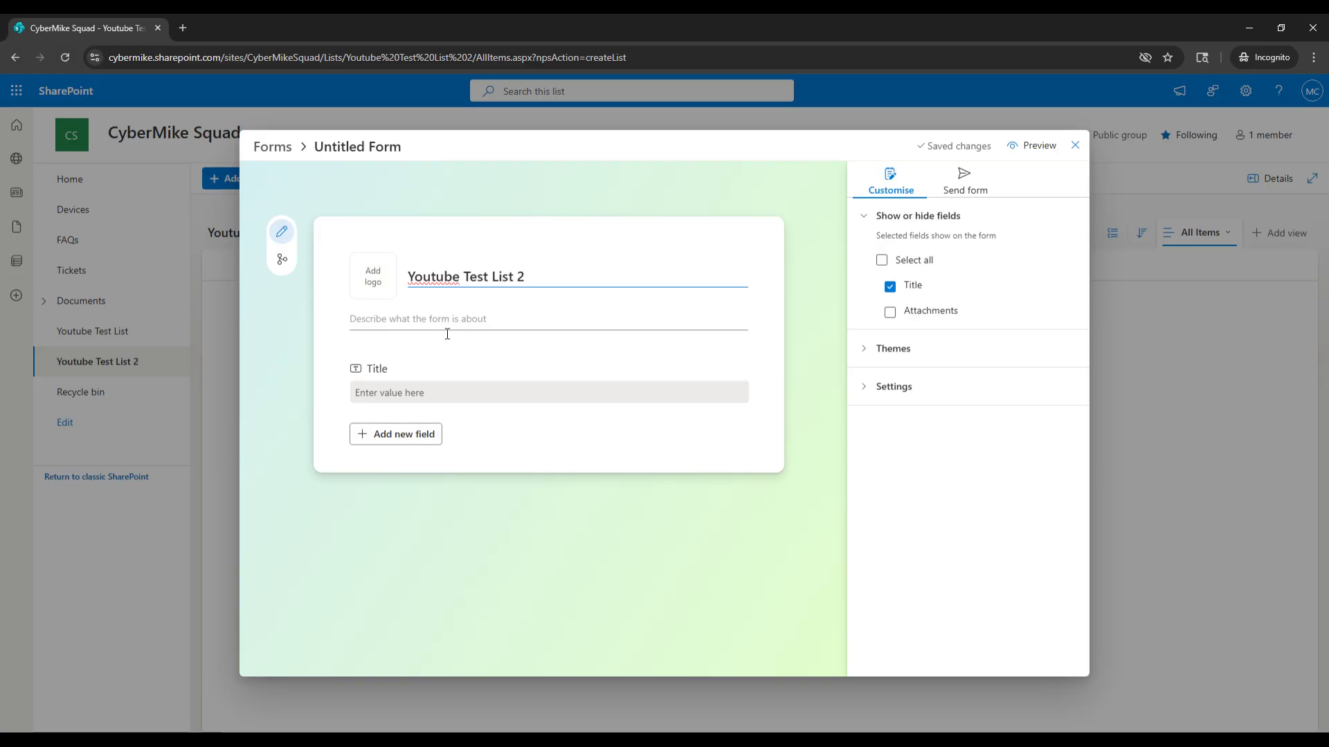
# Rename the form's Title field to Your Name:.
pyautogui.click(451, 386)
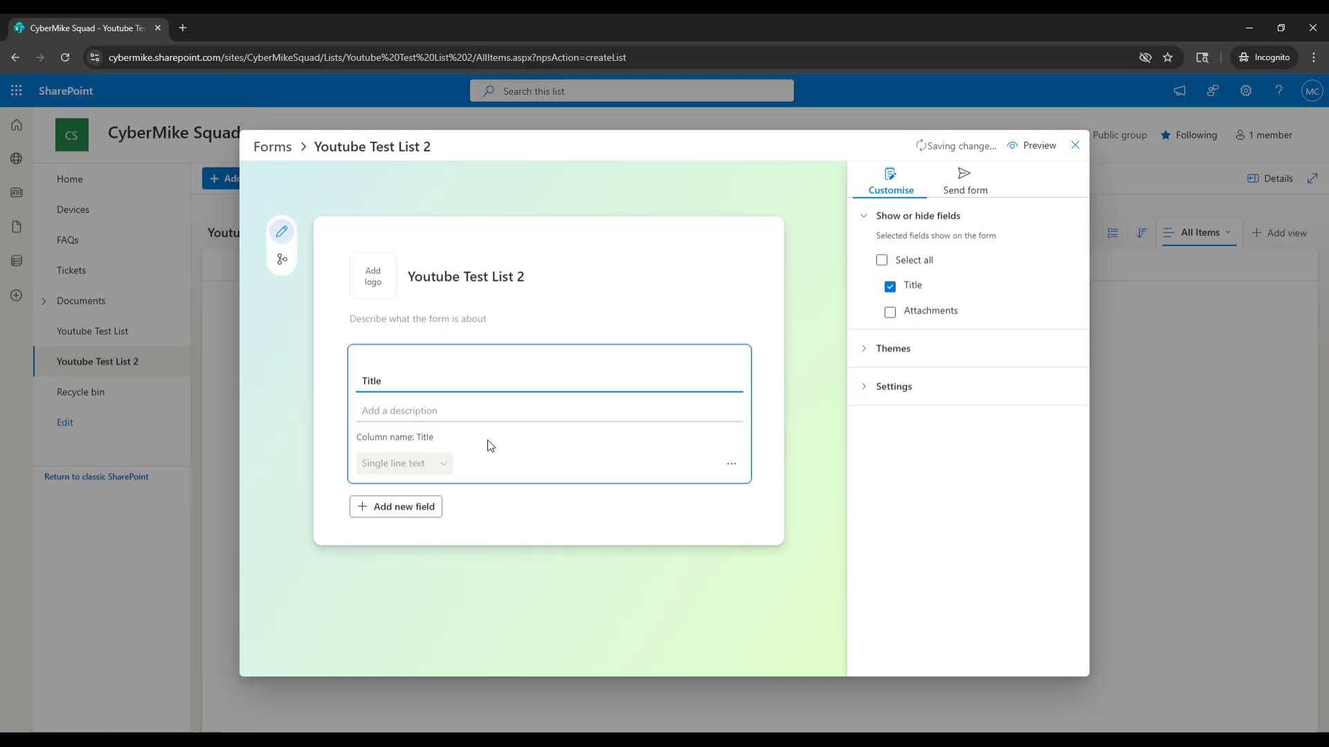
pyautogui.doubleClick(448, 383)
pyautogui.click(424, 507)
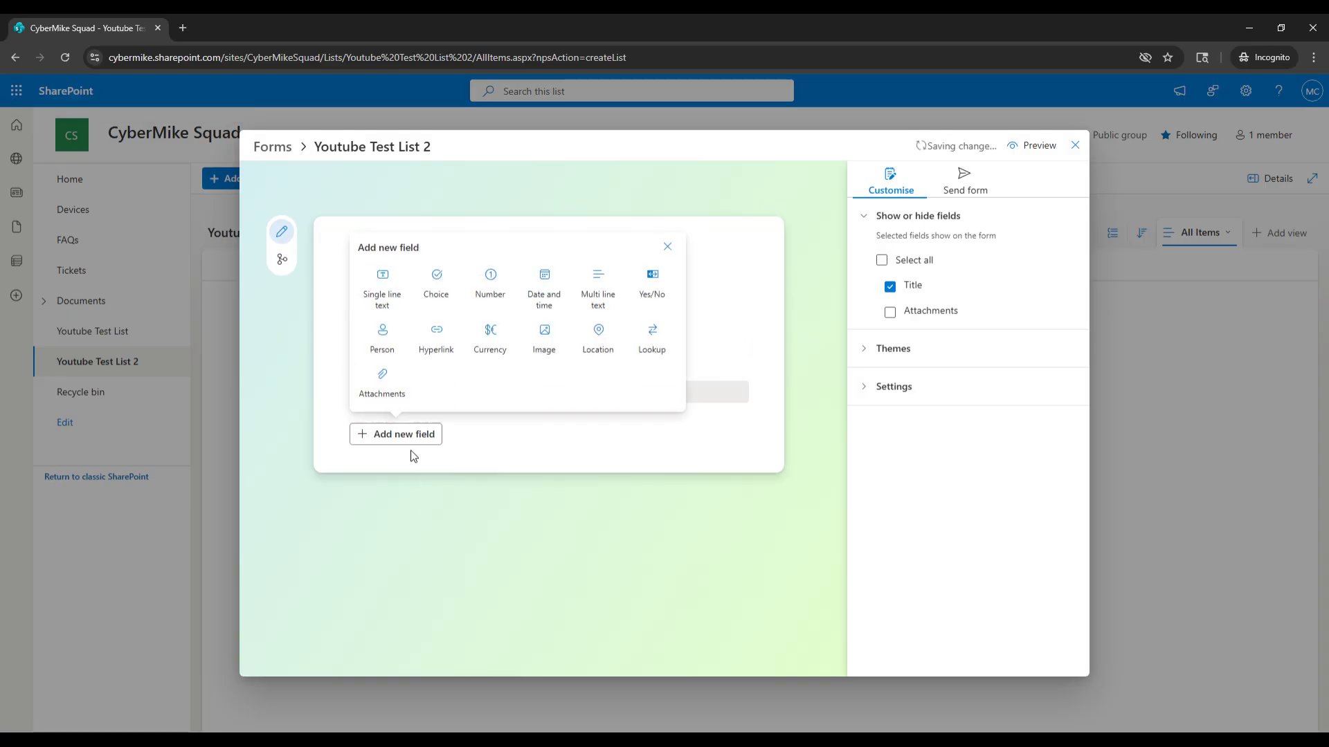
pyautogui.click(484, 454)
pyautogui.click(451, 382)
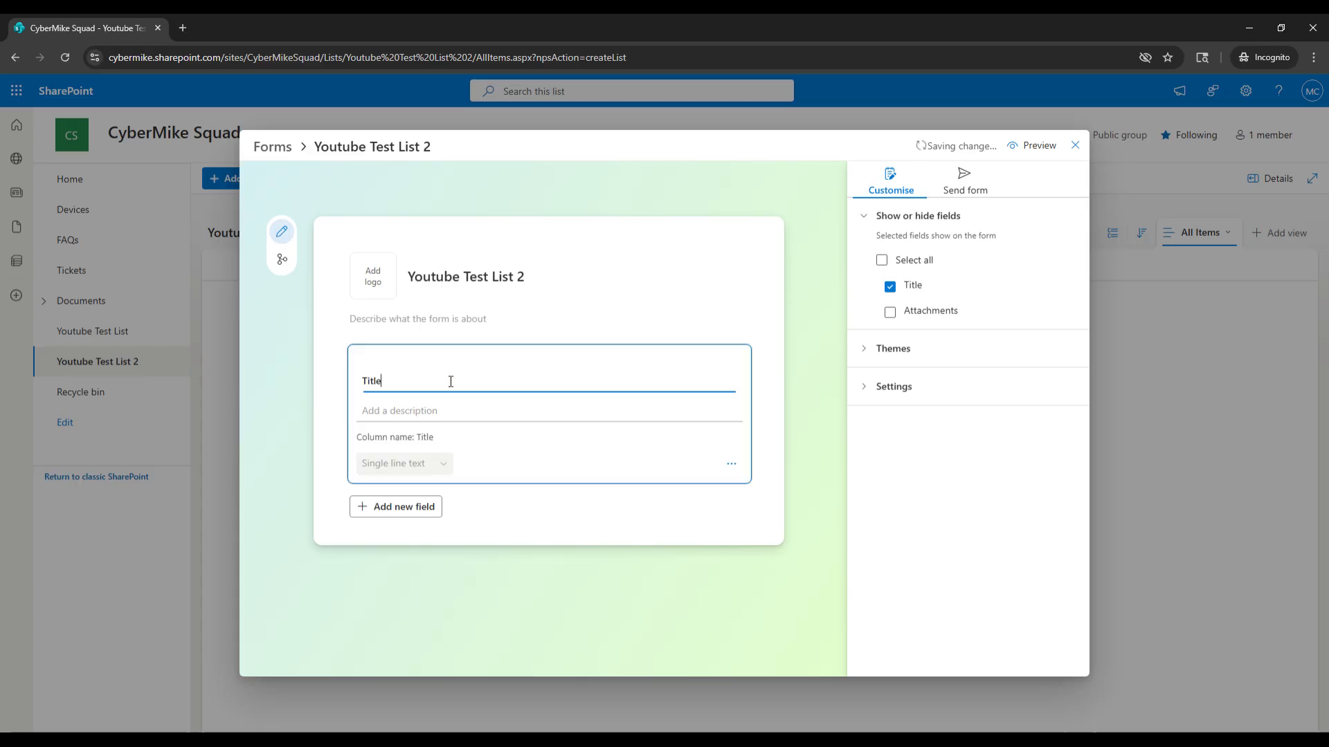
pyautogui.doubleClick(406, 386)
pyautogui.write('Your Name:')
pyautogui.click(422, 410)
pyautogui.click(321, 447)
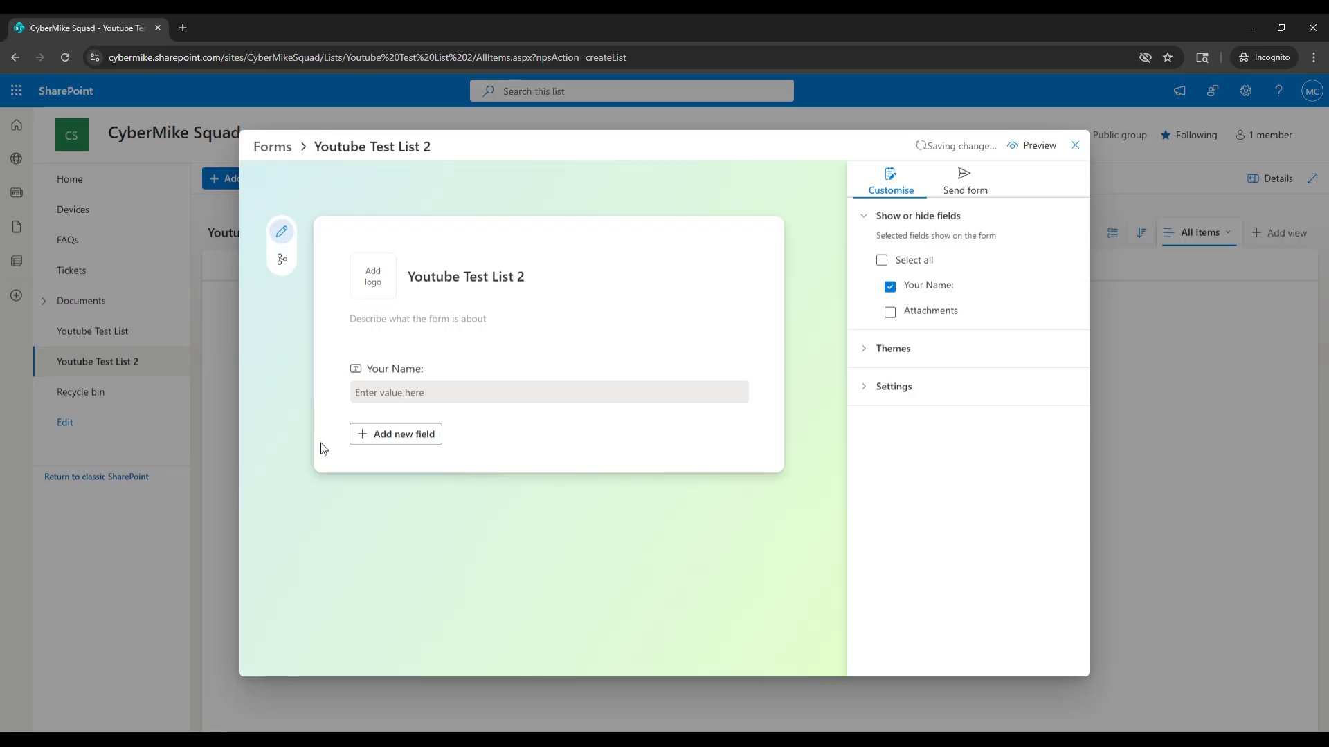
# Add a Person field titled Who referred you? to the form.
pyautogui.click(396, 442)
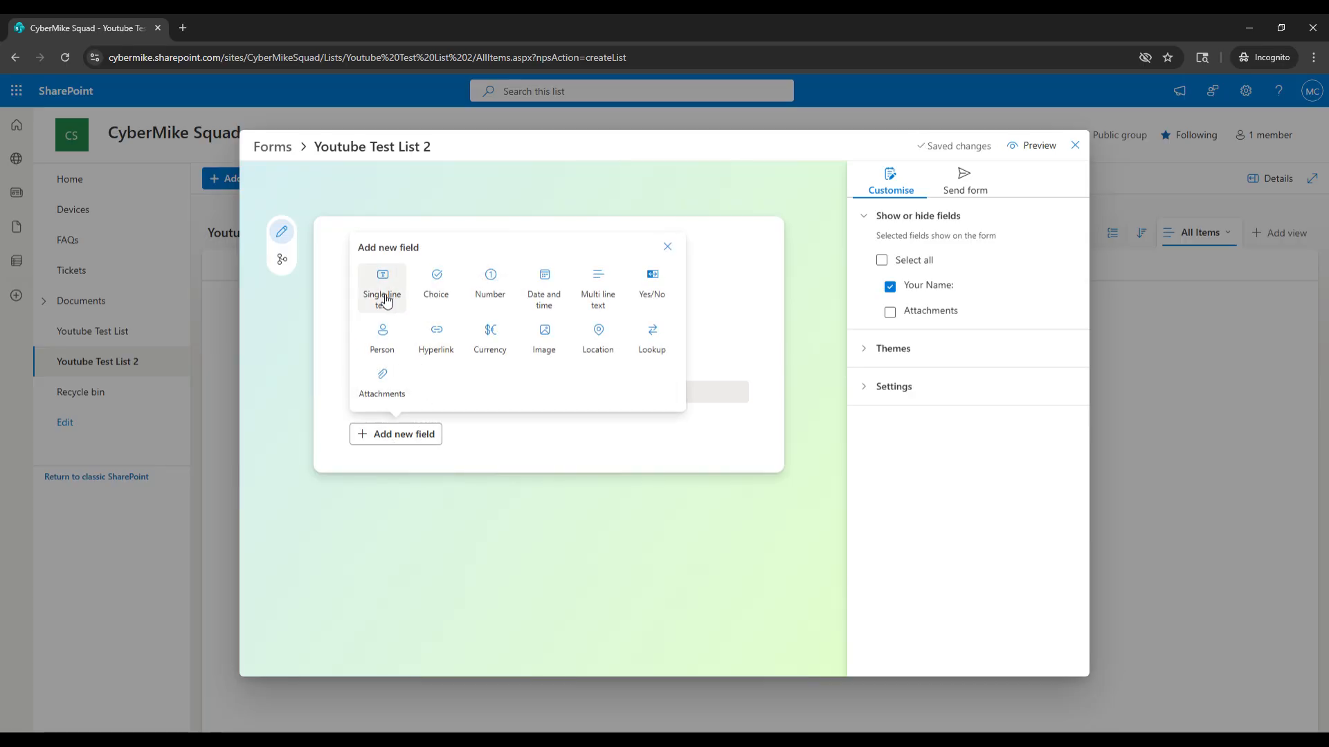
pyautogui.click(388, 344)
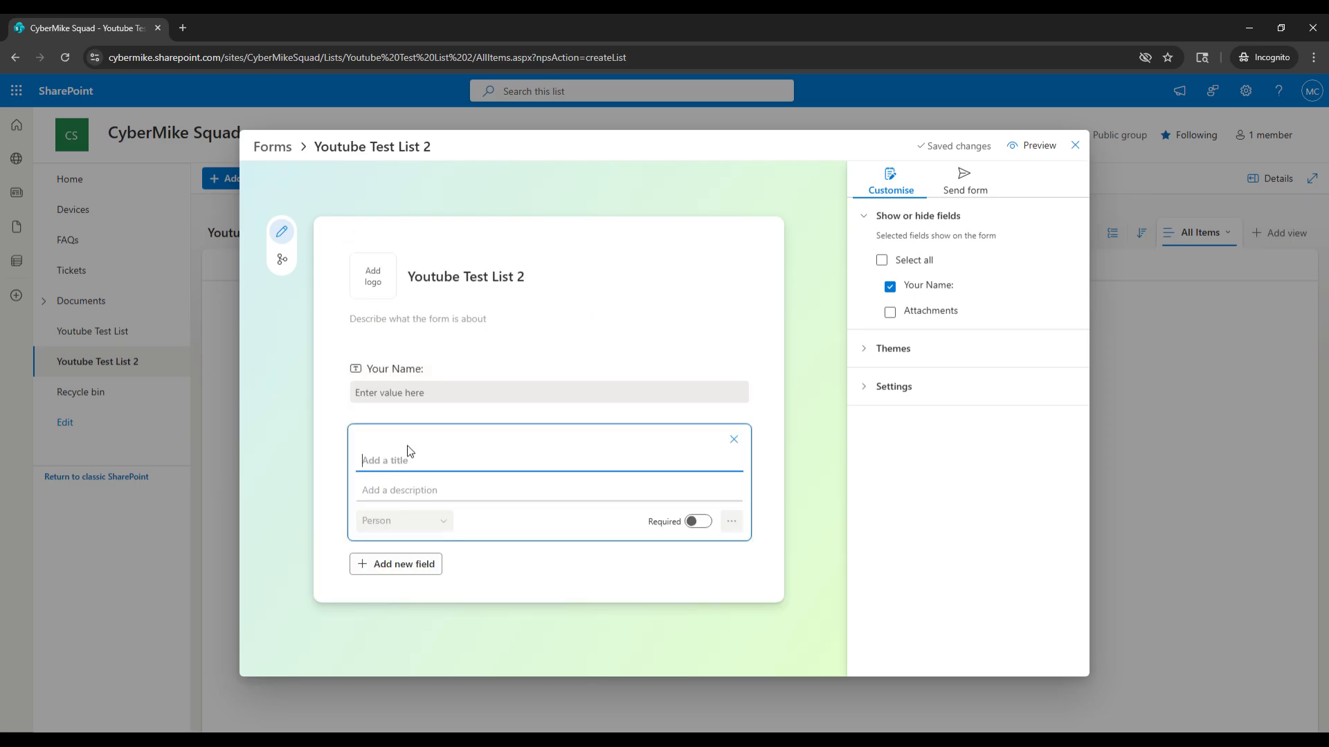
pyautogui.write('W')
pyautogui.click(409, 474)
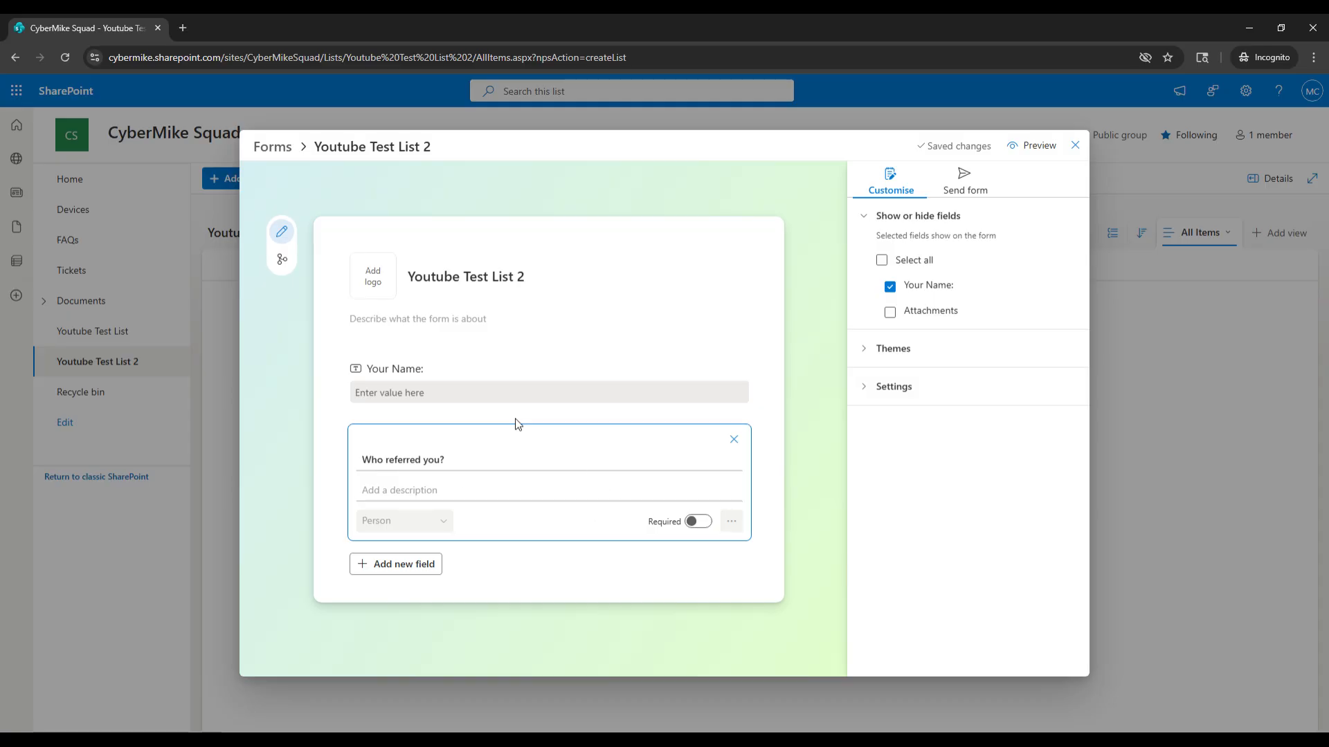
# Inspect the more-options menu of the Your Name: field.
pyautogui.click(522, 369)
pyautogui.click(527, 367)
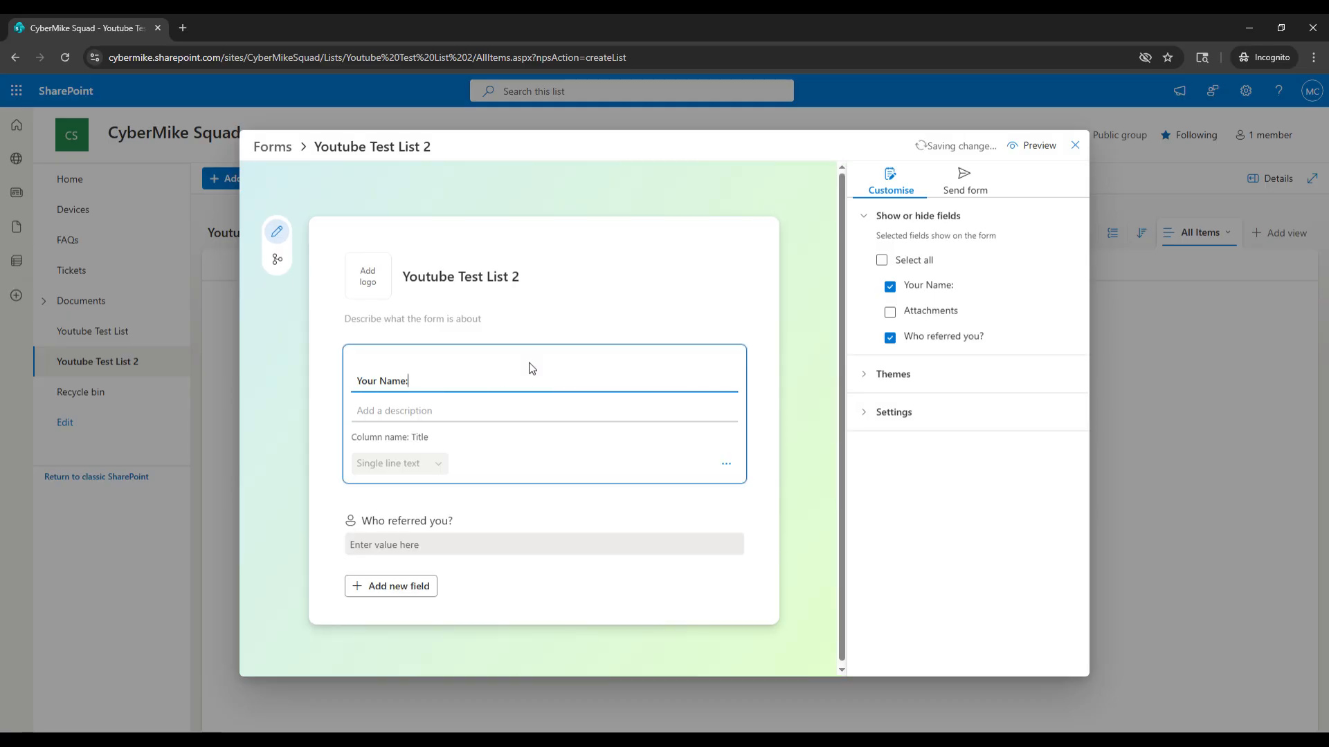
pyautogui.click(725, 471)
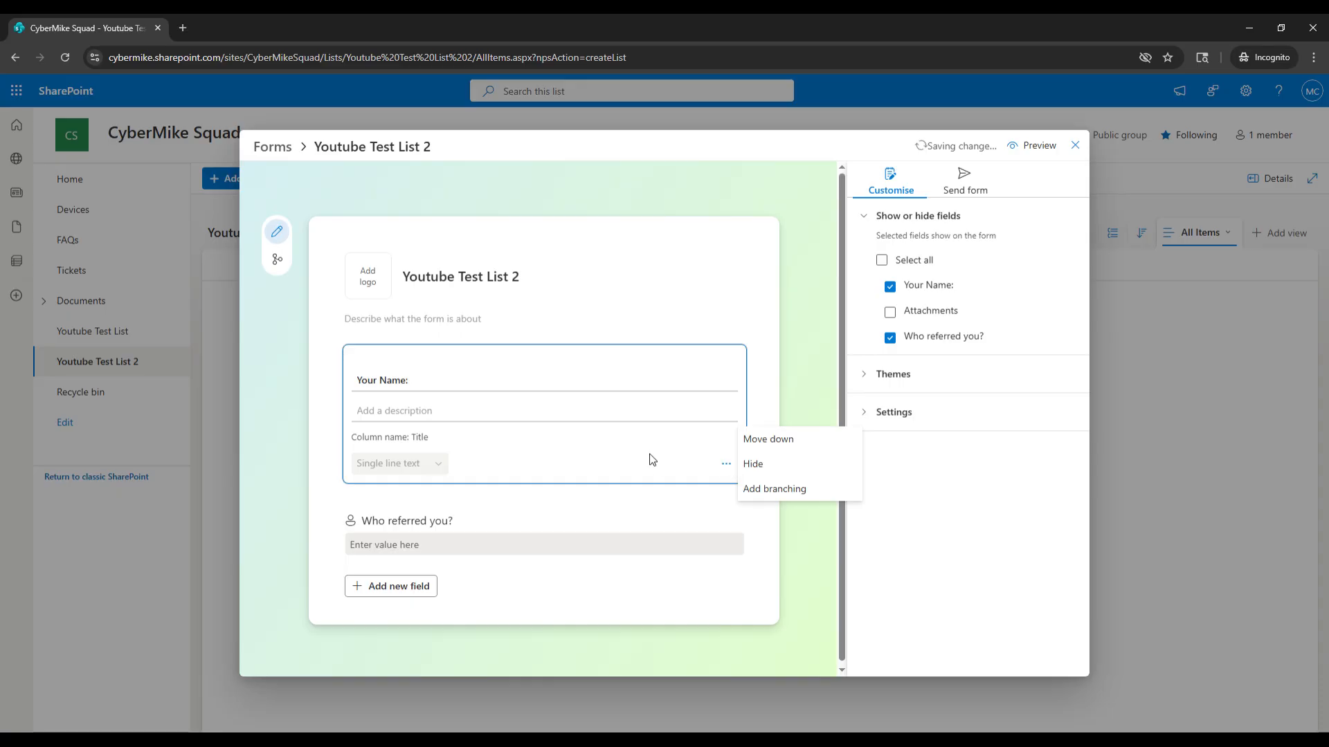
pyautogui.click(523, 534)
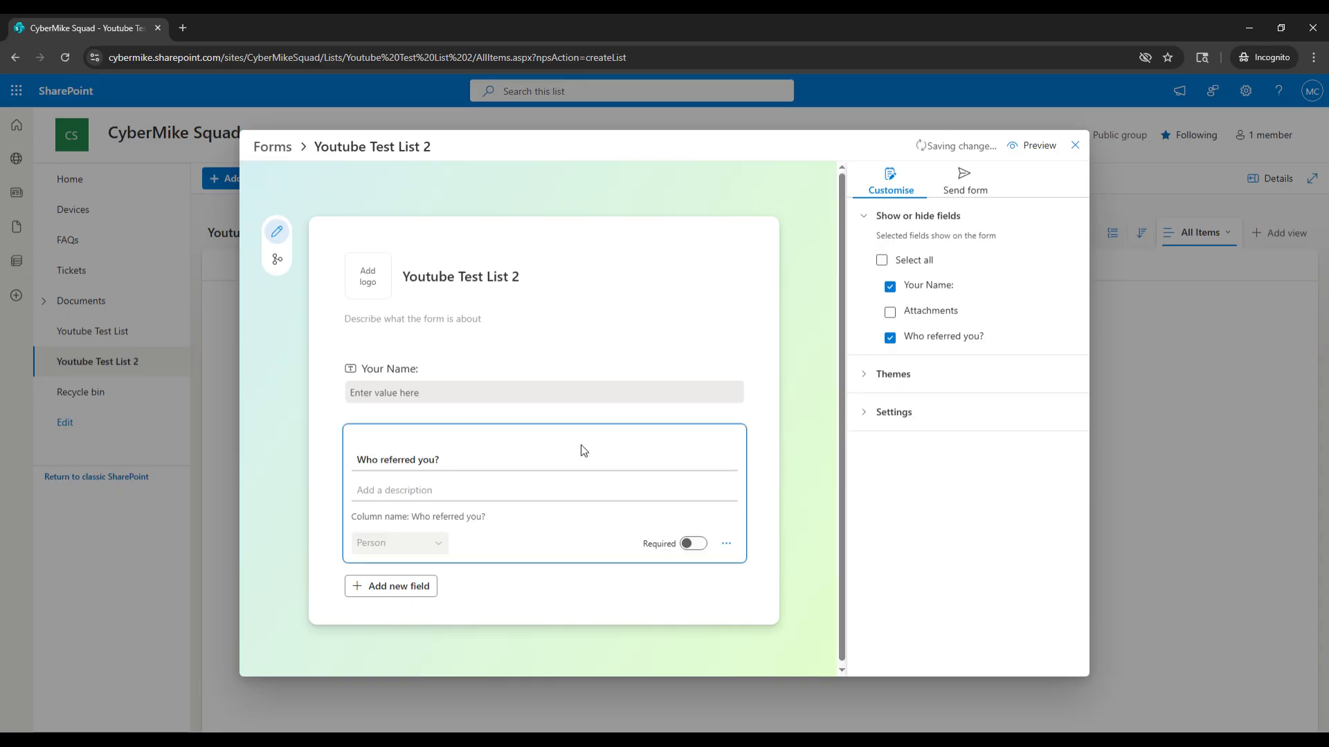
# Add a required Date and time field titled Your preferred start date?
pyautogui.click(389, 587)
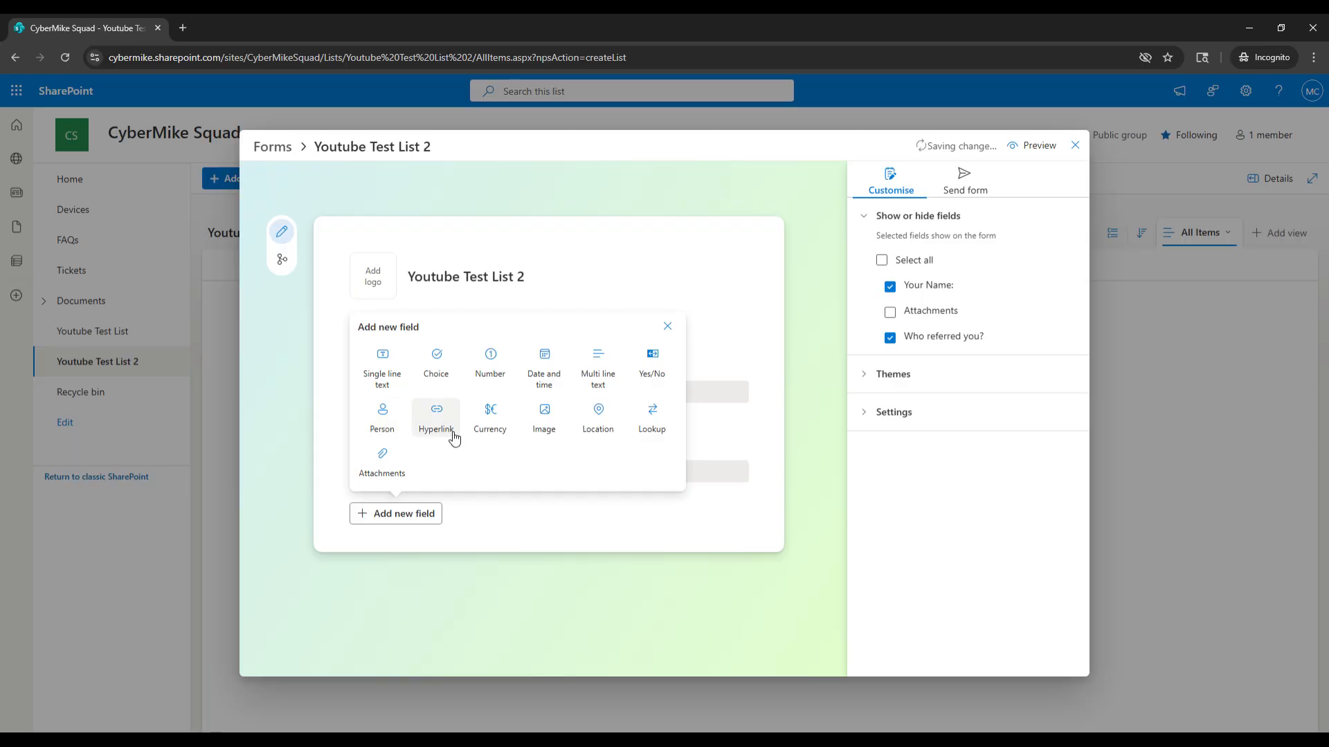
pyautogui.click(542, 378)
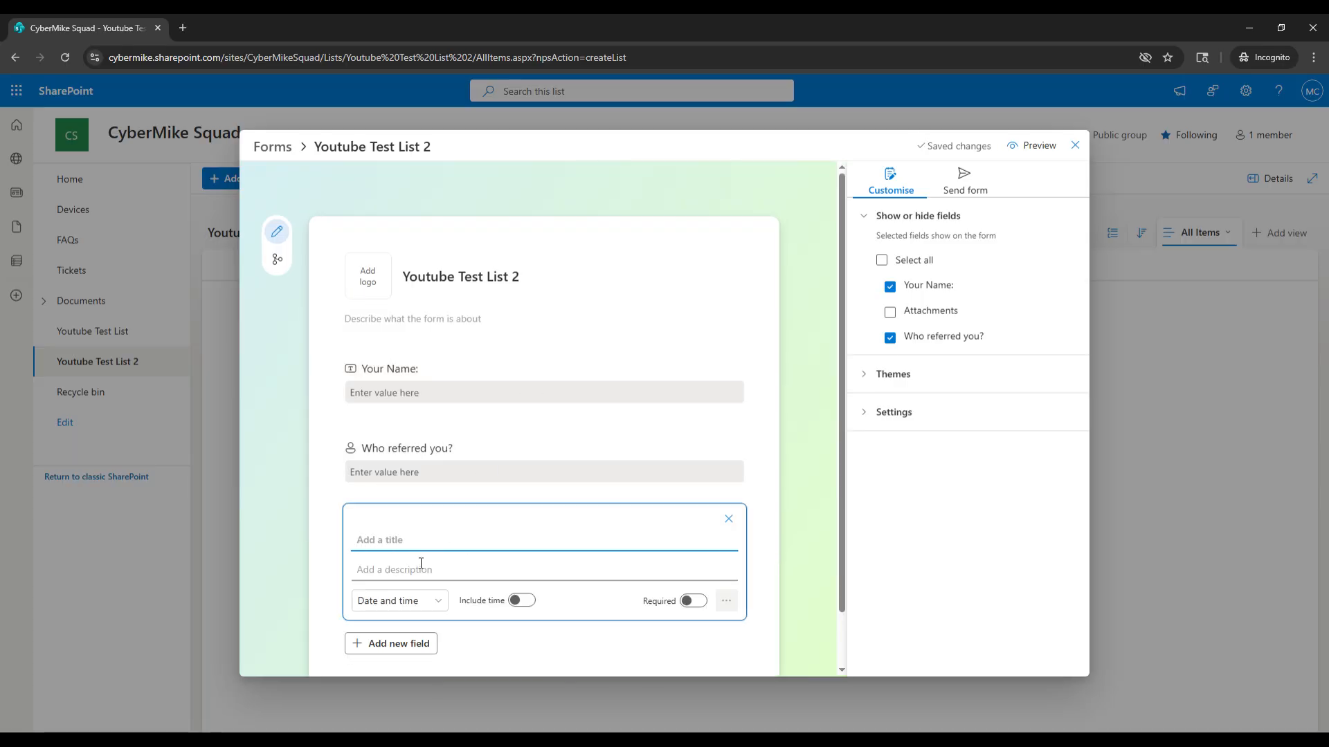
pyautogui.write('Your preferred start date?')
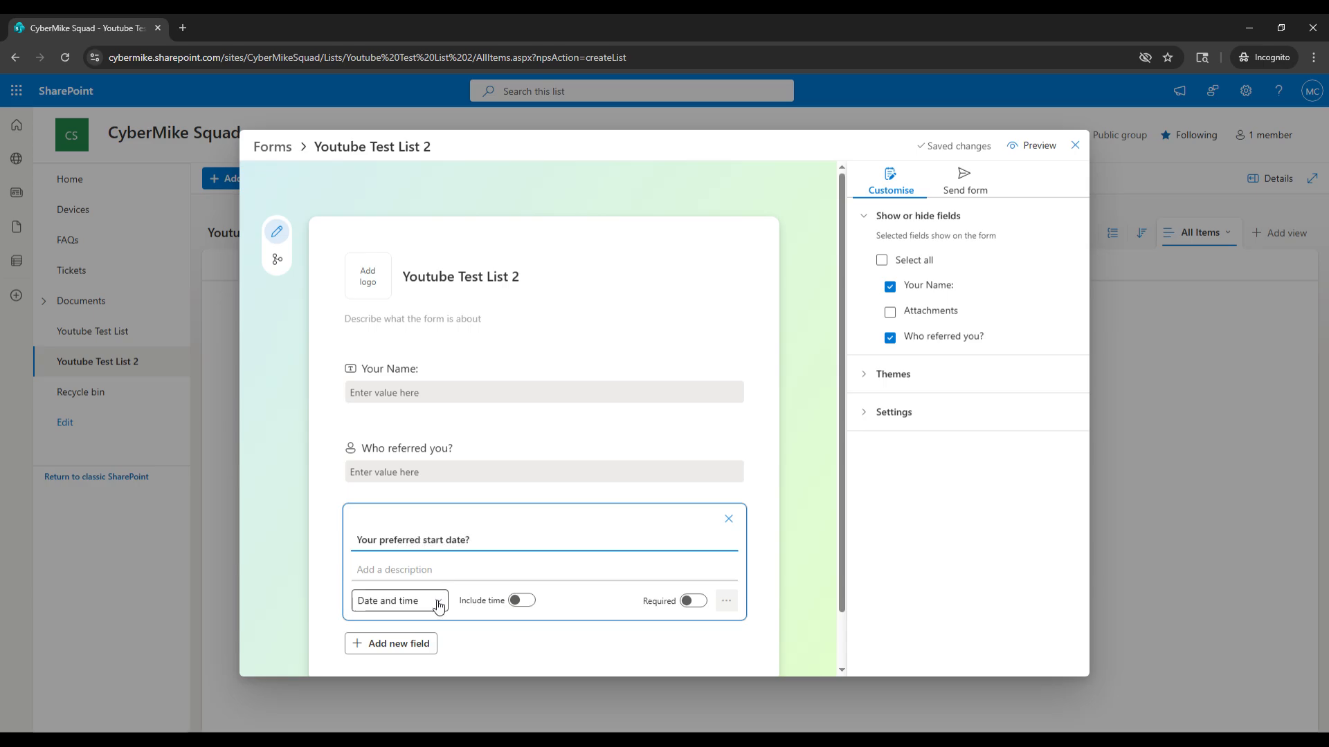
pyautogui.click(521, 601)
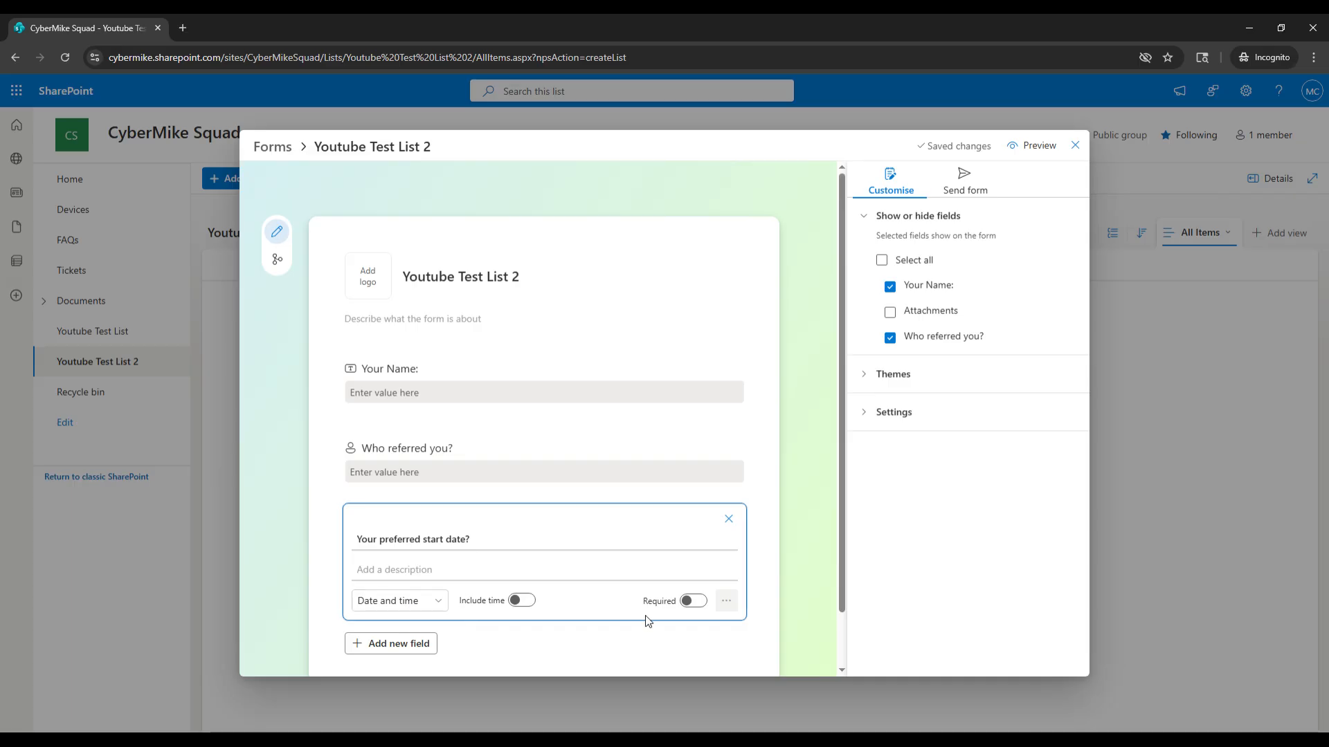
pyautogui.click(692, 601)
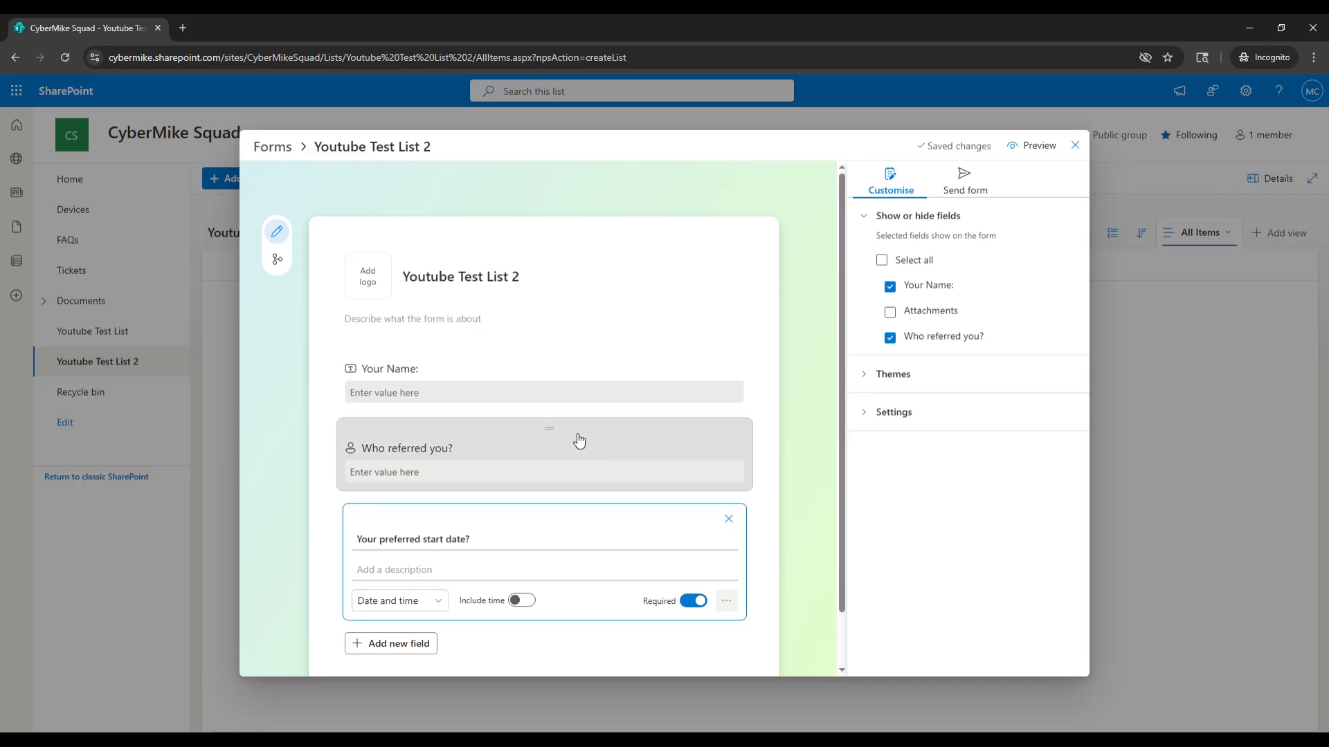
# Make the Who referred you? field required.
pyautogui.click(647, 447)
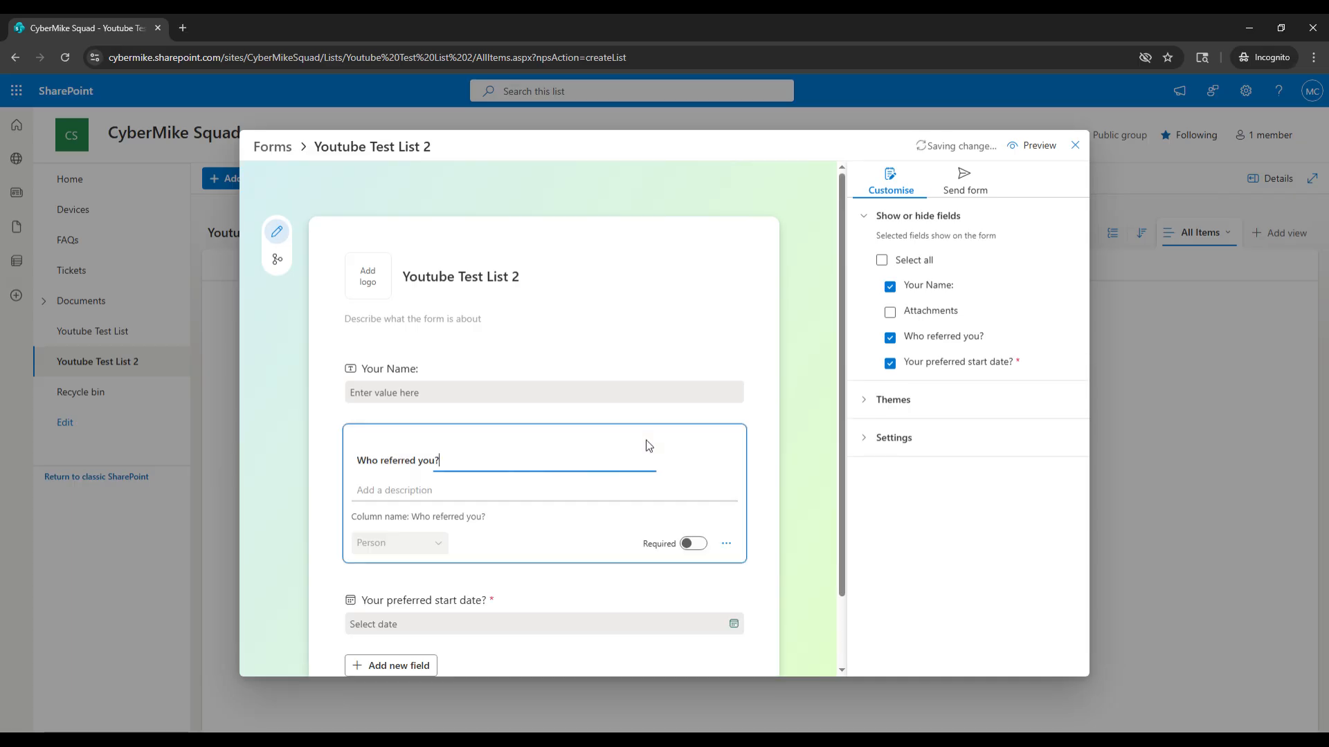
pyautogui.click(692, 544)
pyautogui.click(570, 615)
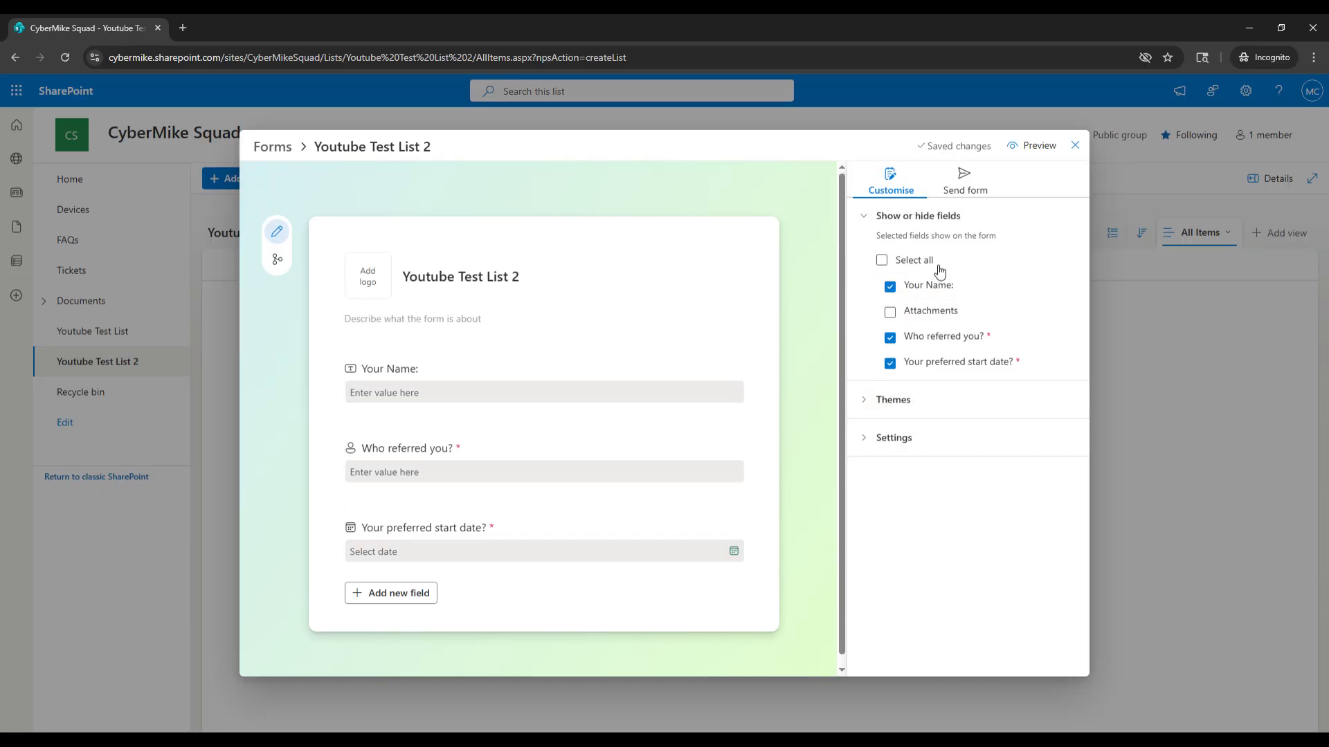
# Show and then hide the Attachments field on the form.
pyautogui.click(942, 317)
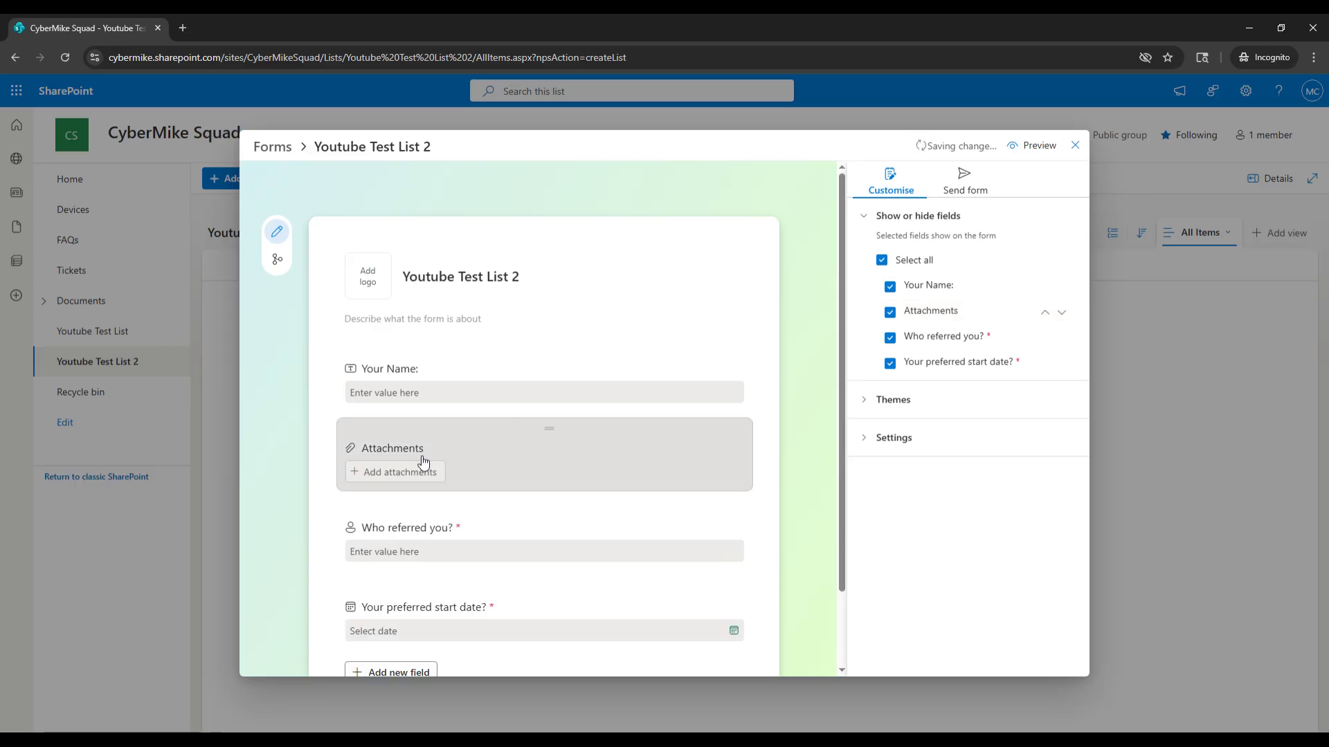
pyautogui.click(947, 317)
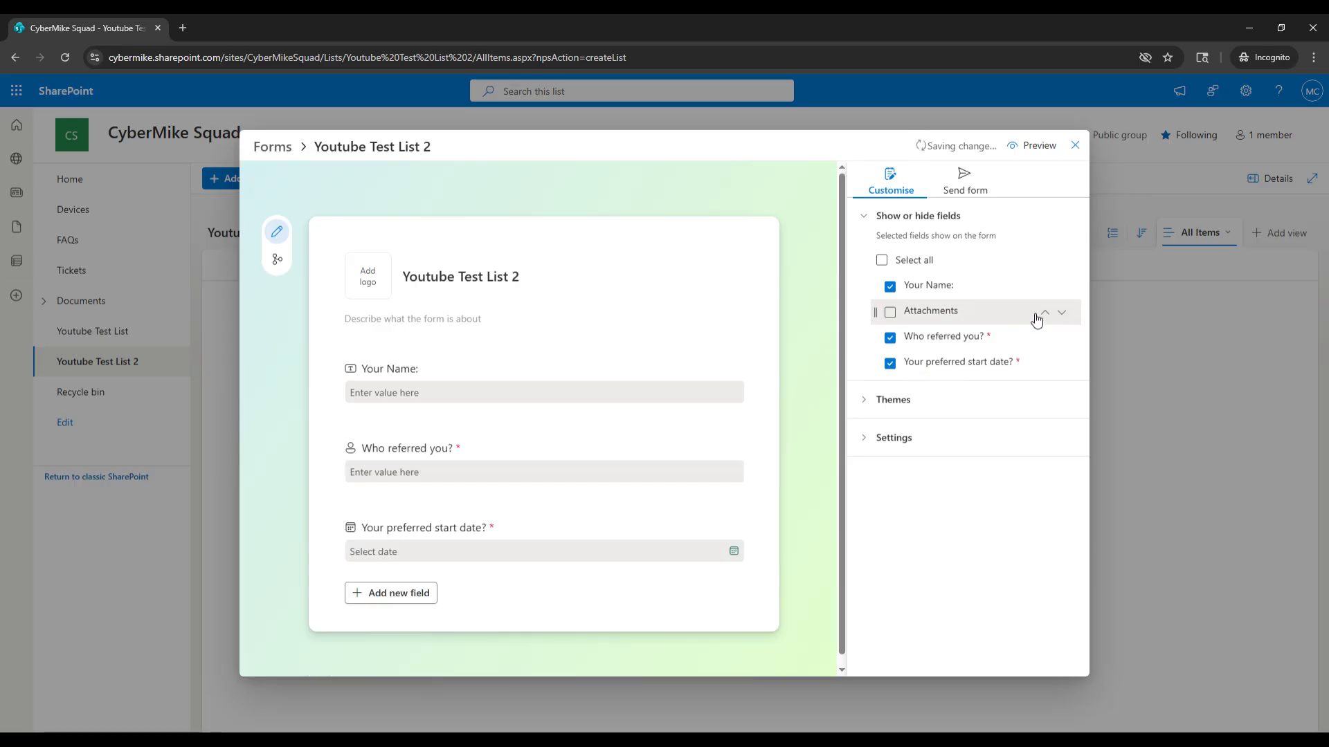
# Try out each form theme and reselect the original green theme.
pyautogui.click(936, 405)
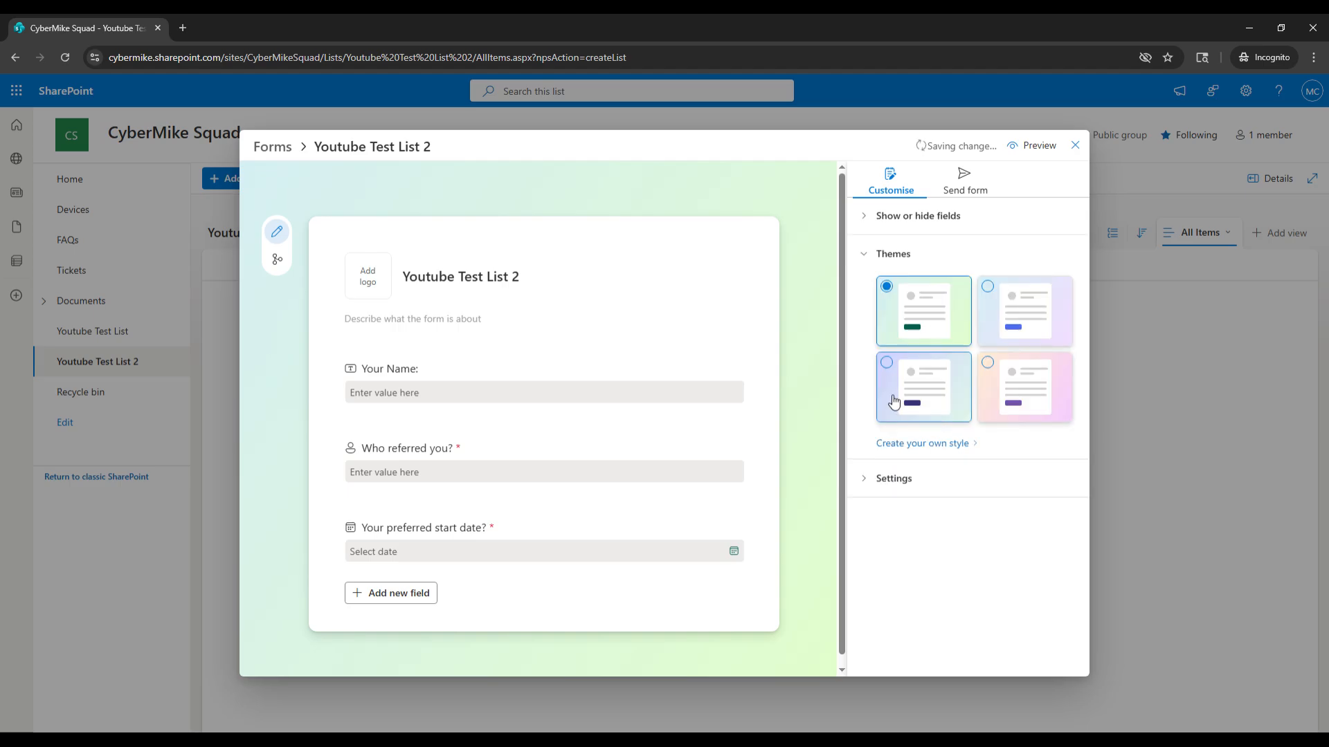
pyautogui.click(1043, 304)
pyautogui.click(923, 385)
pyautogui.click(1035, 394)
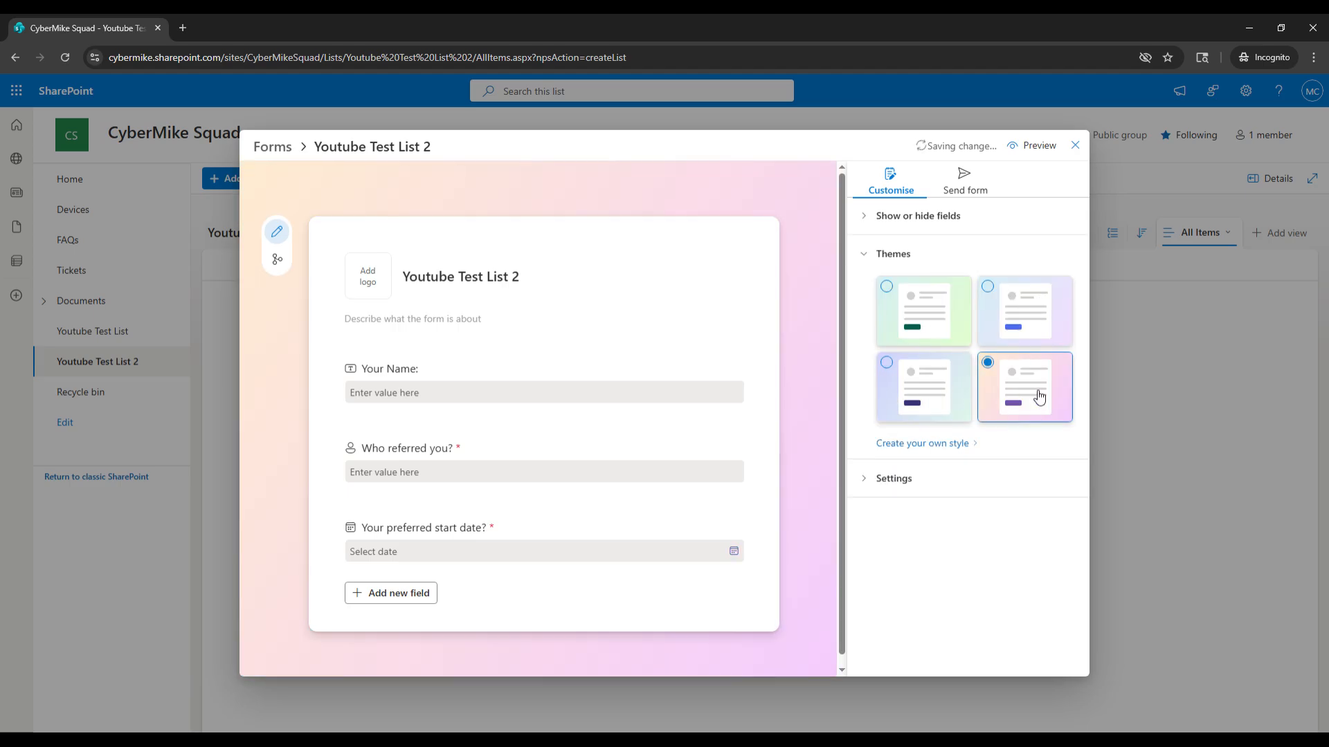
pyautogui.click(902, 407)
pyautogui.click(923, 332)
pyautogui.click(1010, 322)
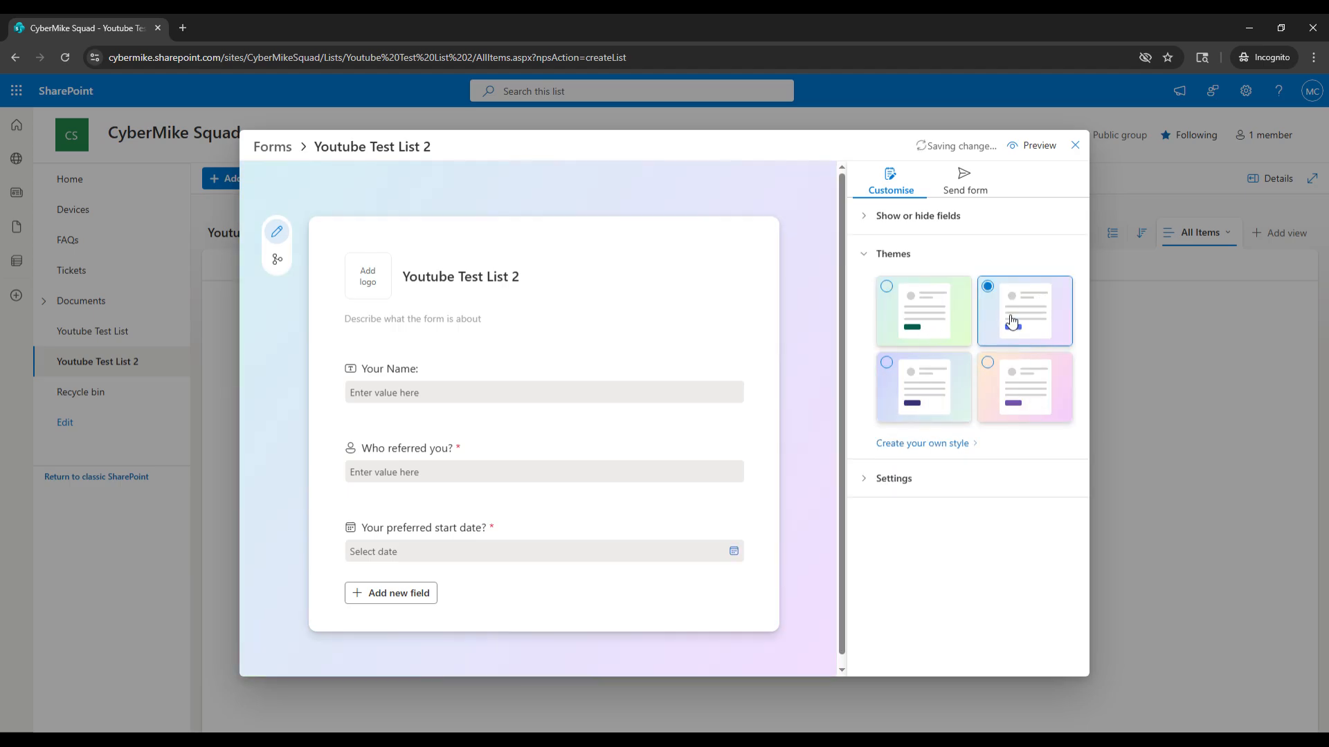
pyautogui.click(924, 325)
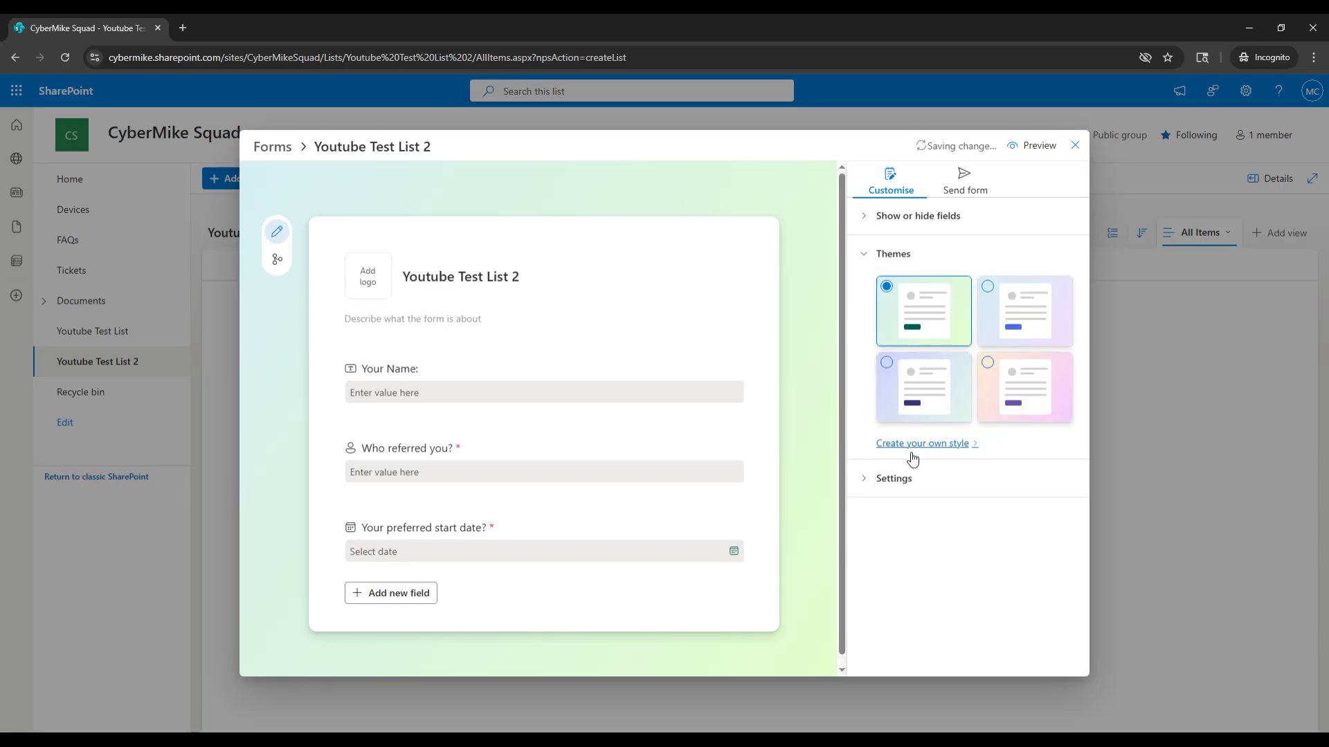
# Review the form's response settings and open the Send form sharing options.
pyautogui.click(909, 477)
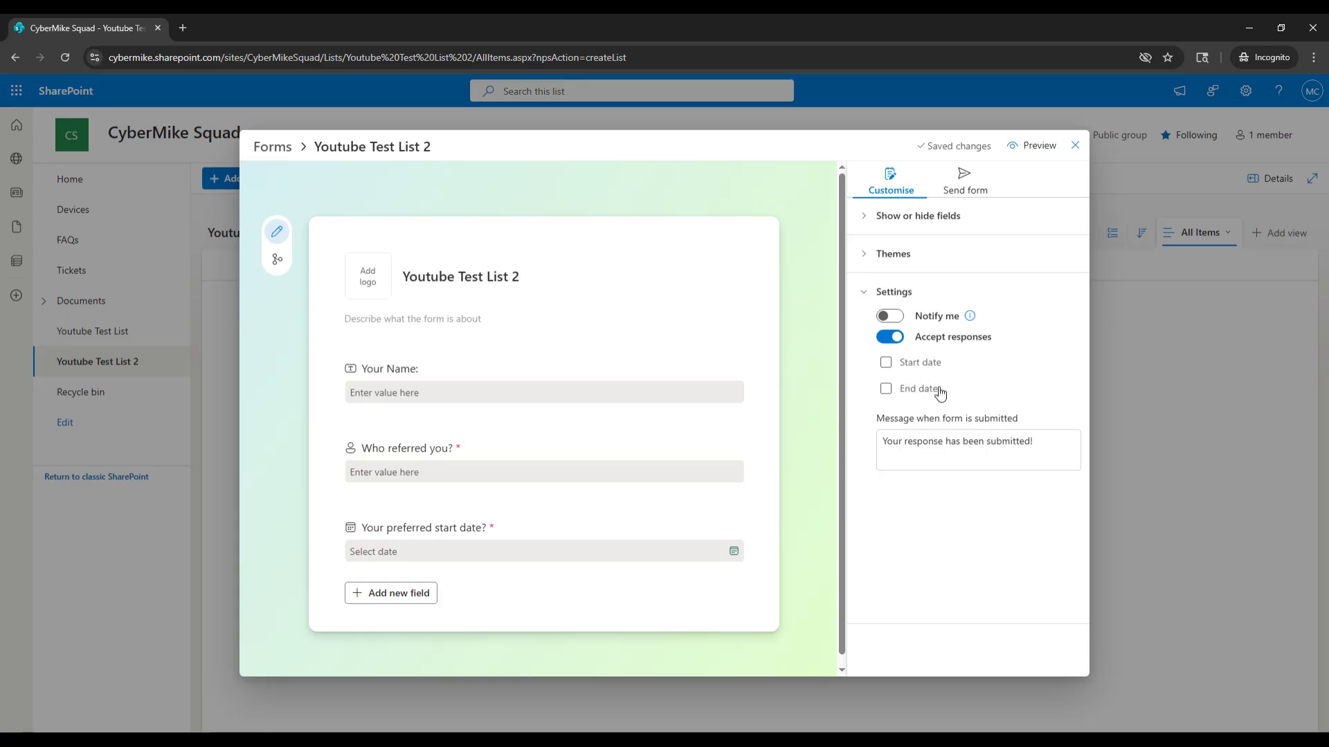
pyautogui.scroll(-1, 795, 445)
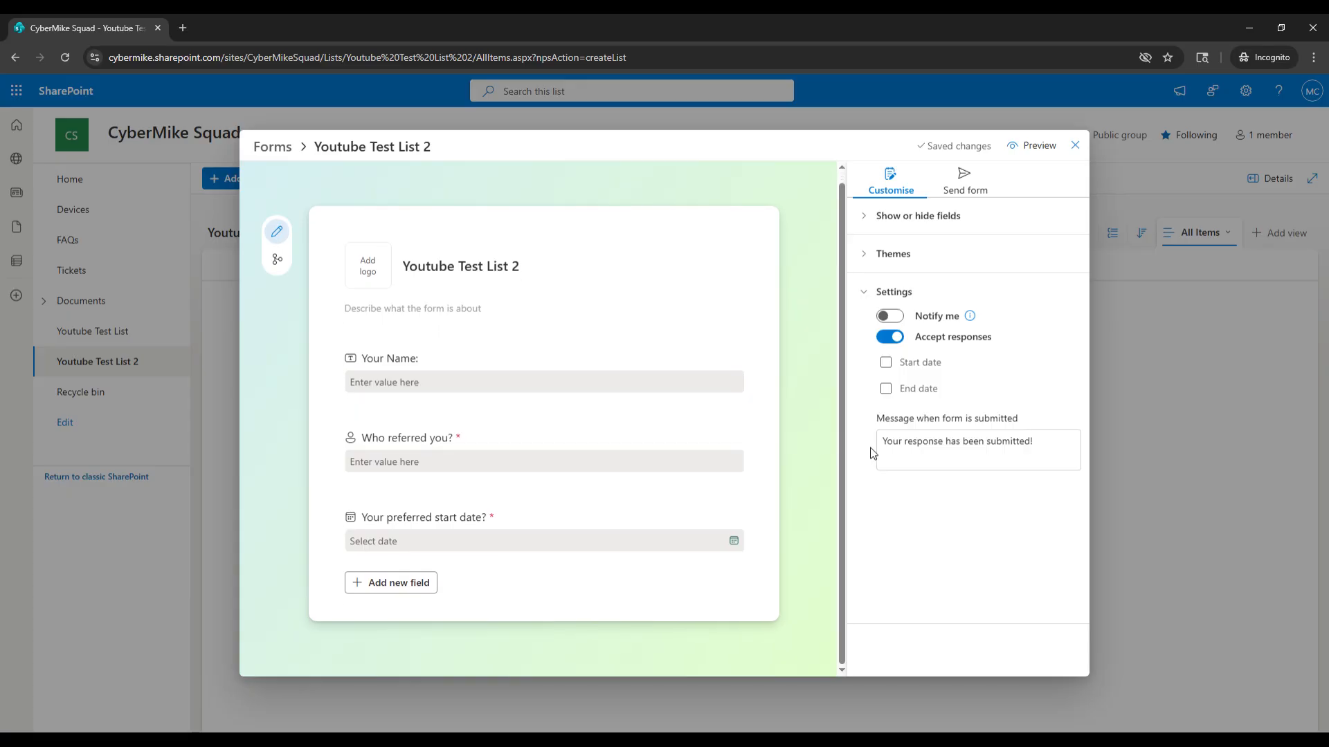
pyautogui.click(1045, 451)
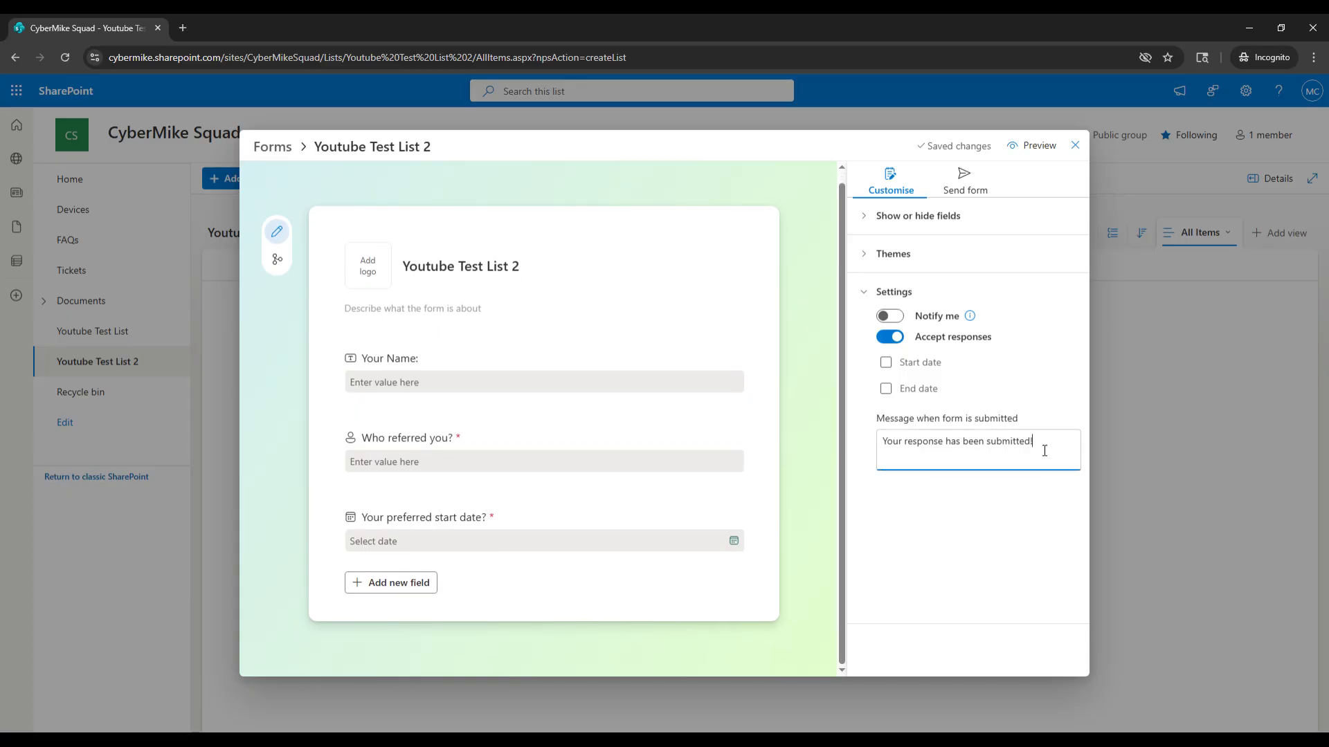
pyautogui.click(958, 521)
pyautogui.click(967, 183)
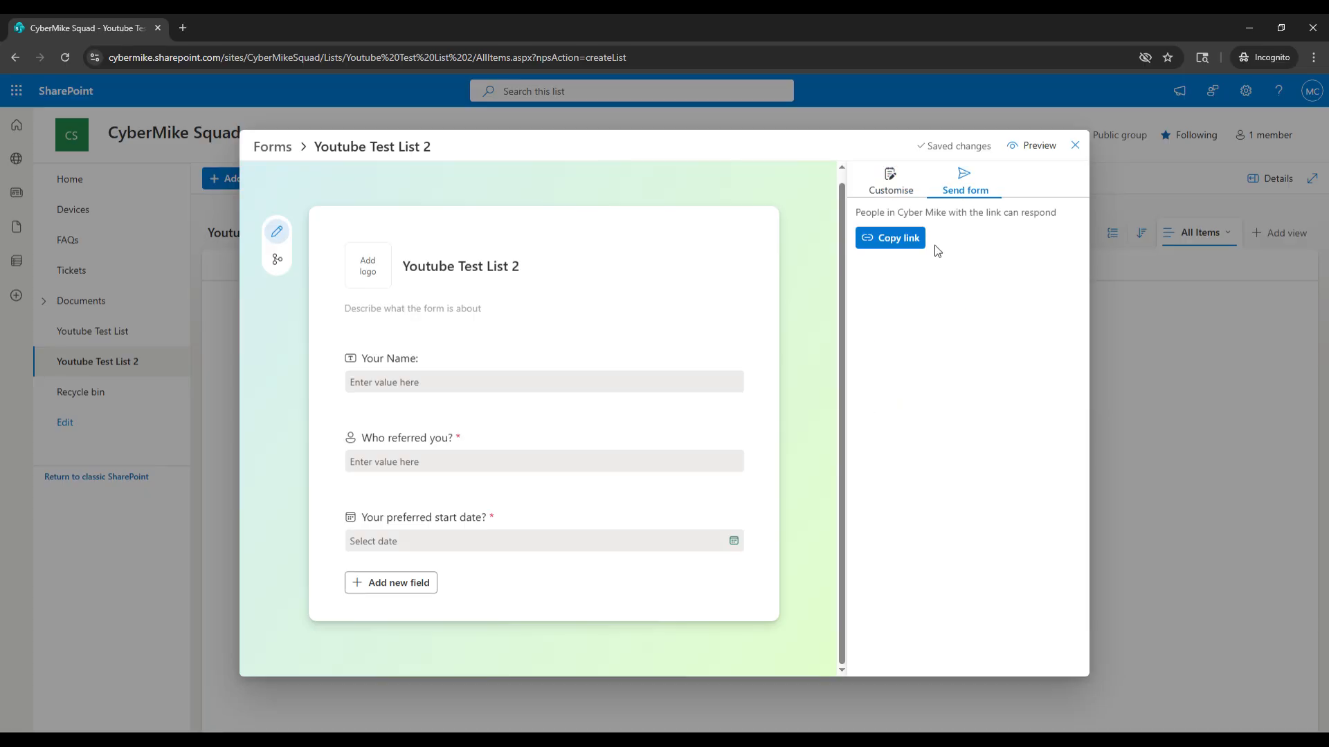
# Copy the form's link, then open the form preview in a new browser tab.
pyautogui.click(898, 243)
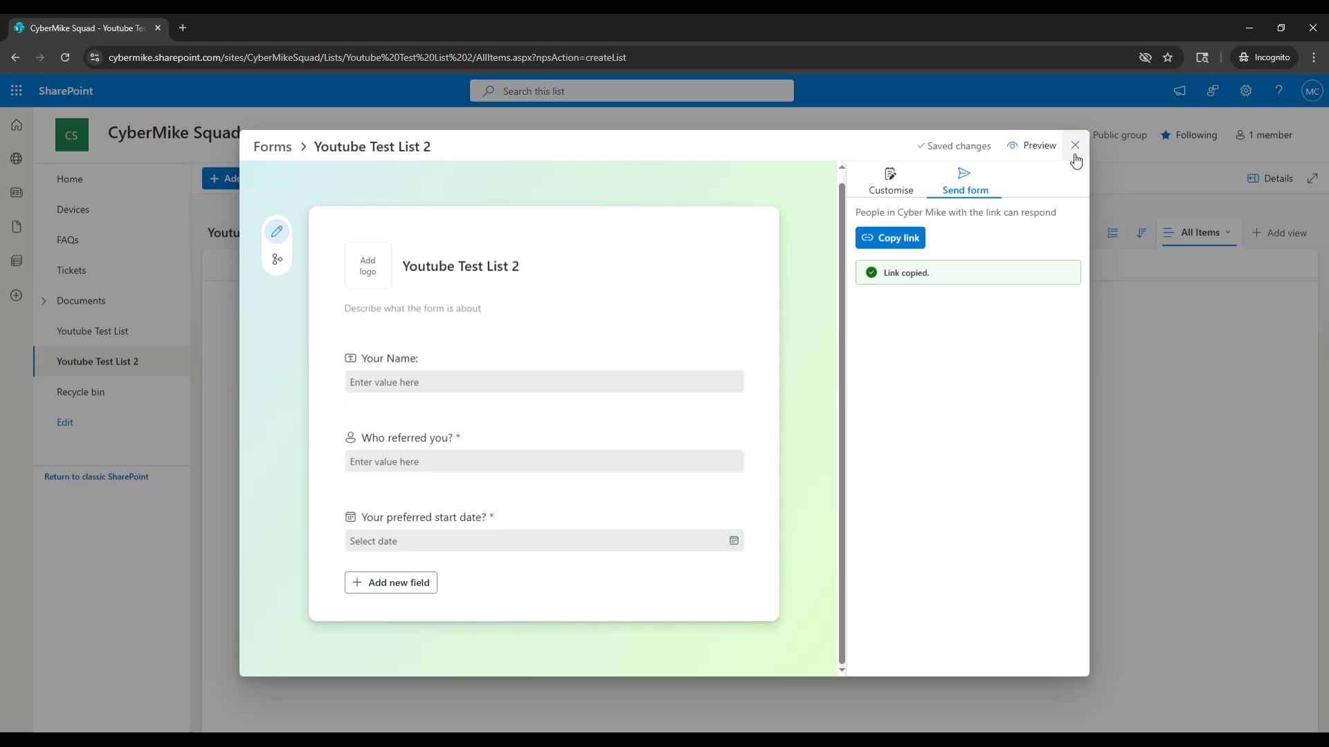
pyautogui.click(1035, 149)
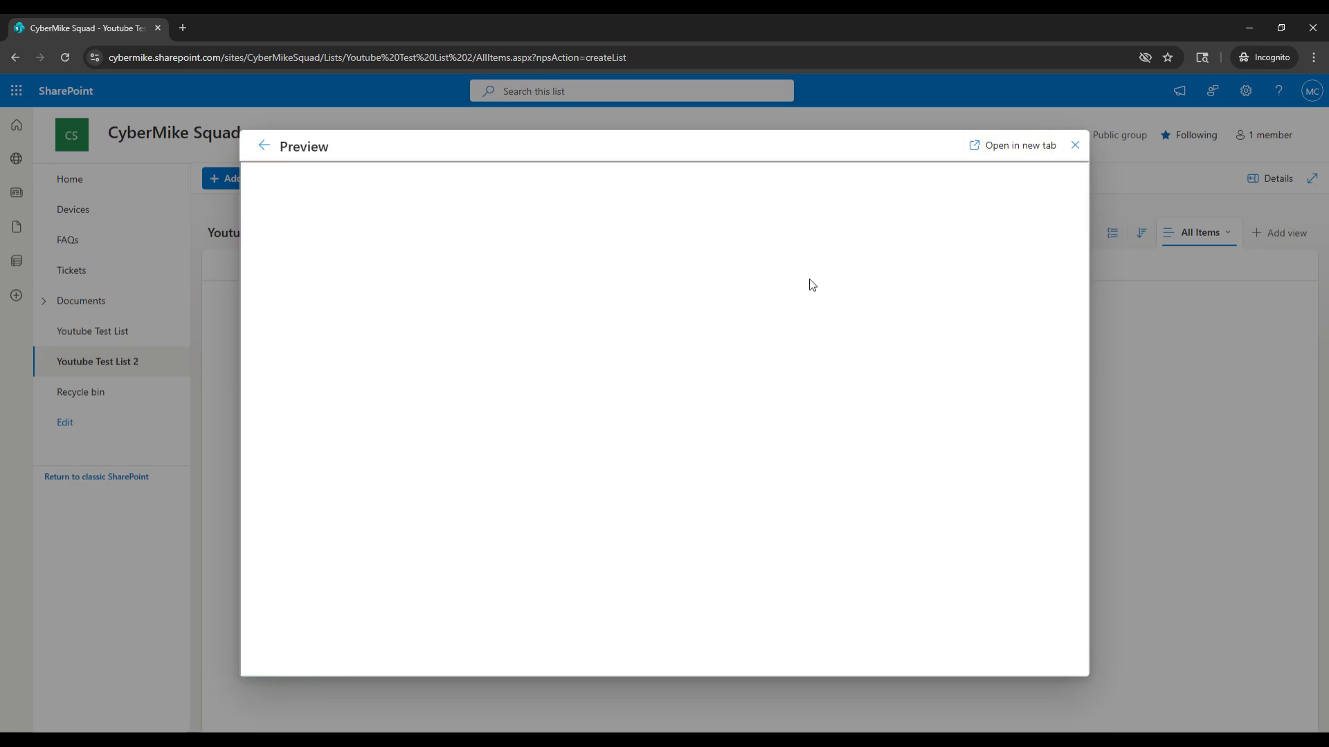
pyautogui.click(997, 146)
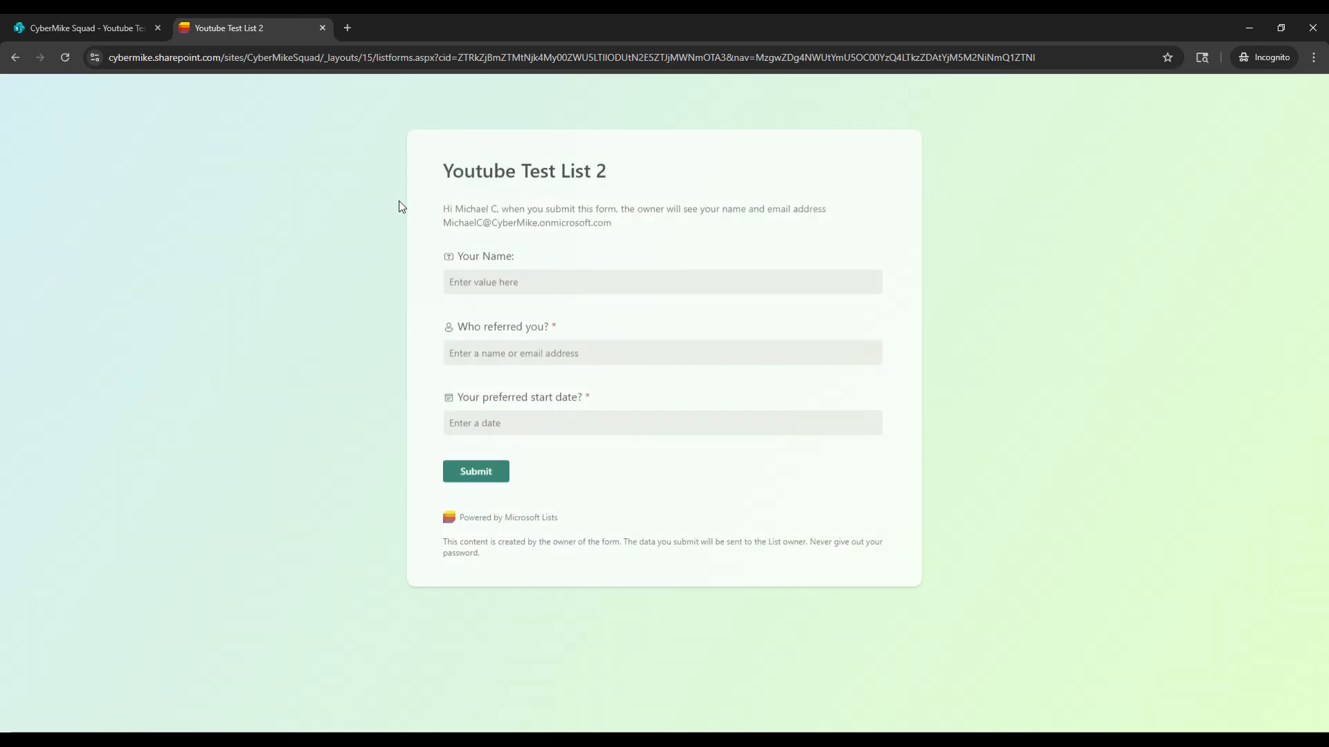
# Fill in a respondent name in the Your Name field of the live form.
pyautogui.click(449, 283)
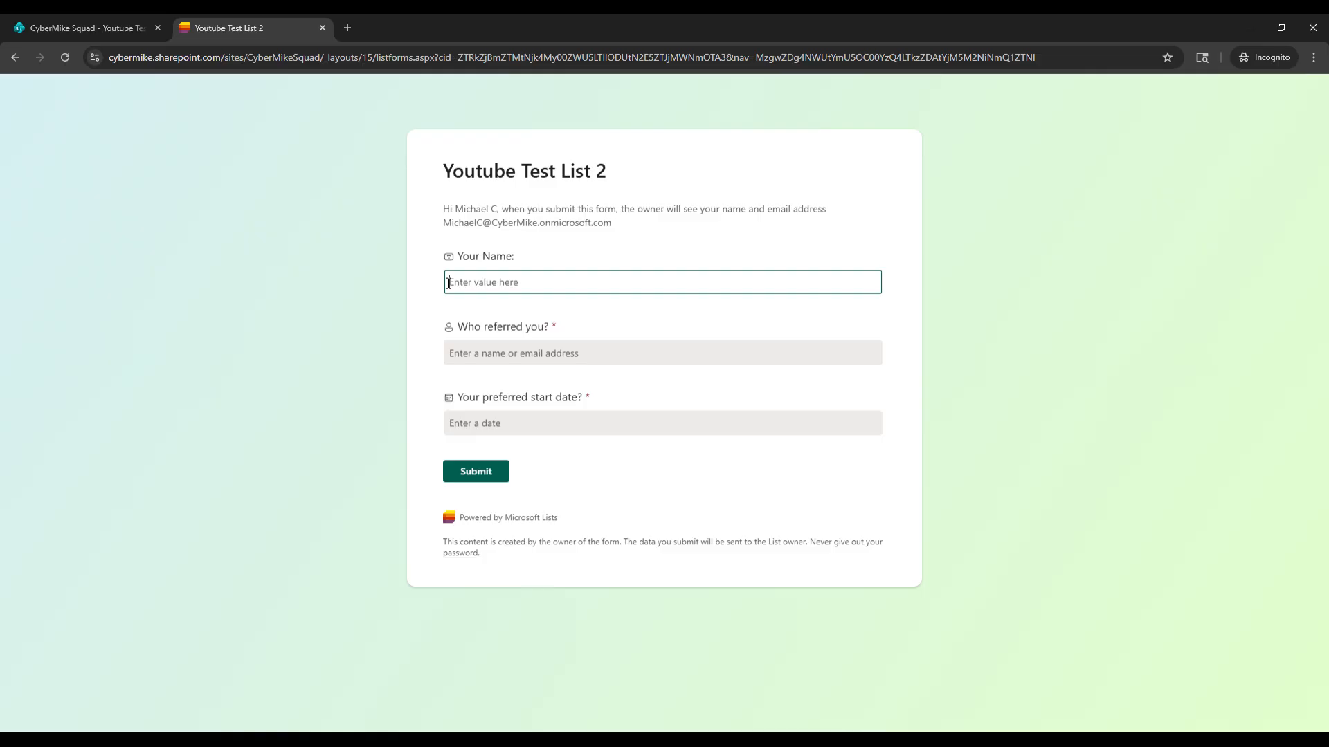
pyautogui.write('Mike')
pyautogui.click(508, 349)
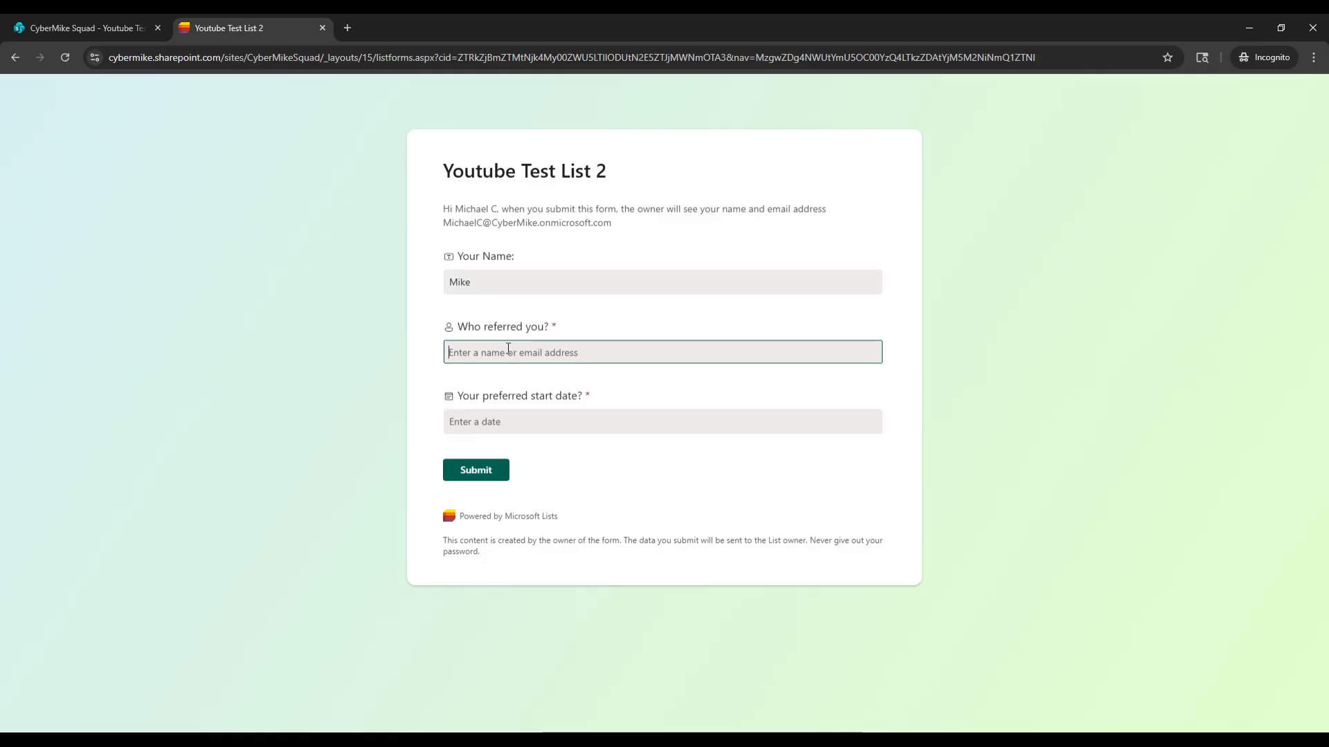
# Search for Brad Pitt in the Who referred you? field and pick him from the suggestions.
pyautogui.write('C')
pyautogui.press('BackSpace')
pyautogui.write('B')
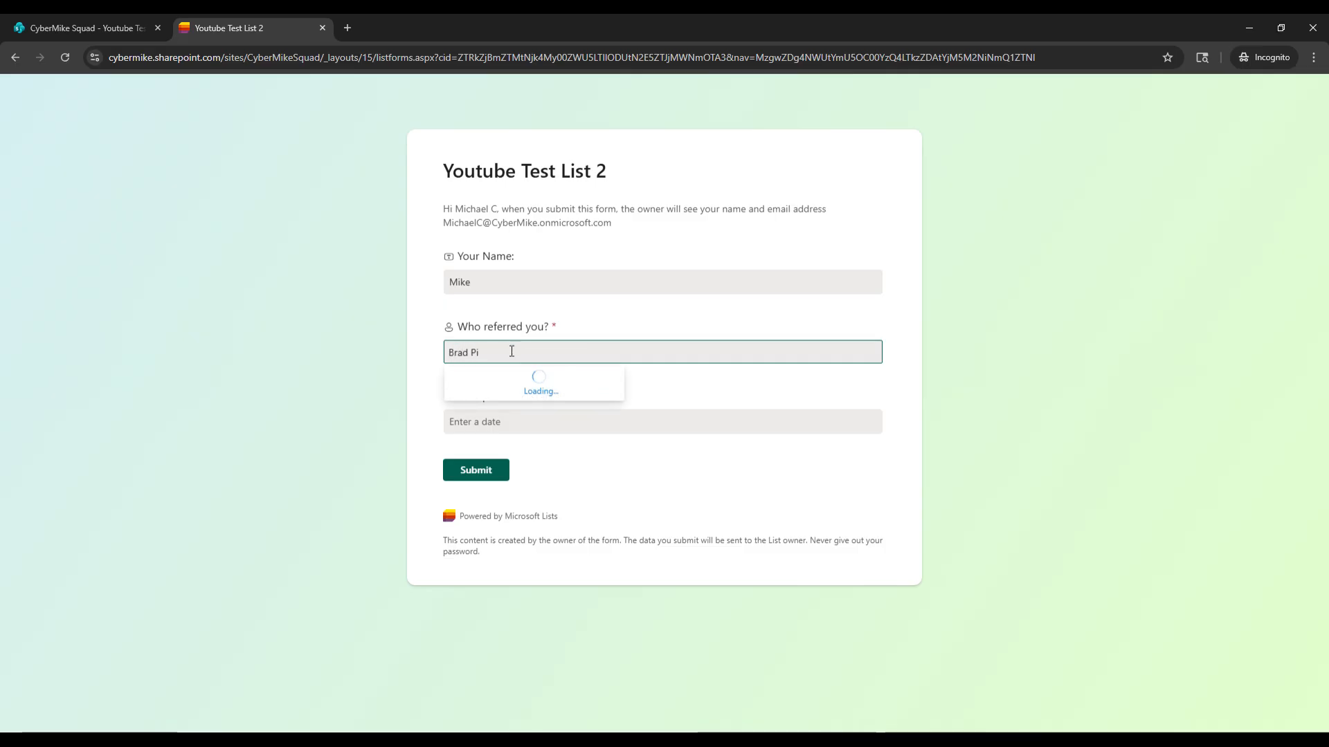
pyautogui.write('rad Pi')
pyautogui.click(519, 385)
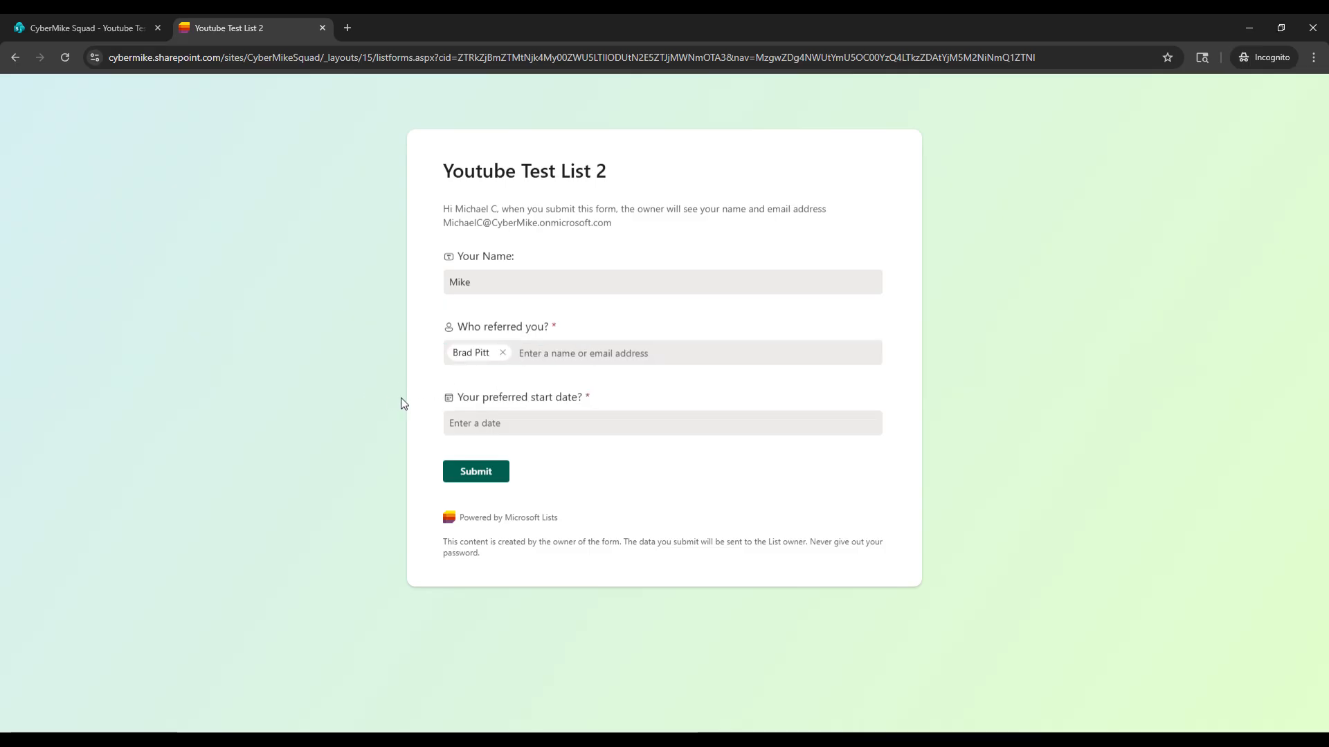
# Choose 14 November 2025 as the preferred start date and submit the form.
pyautogui.click(540, 422)
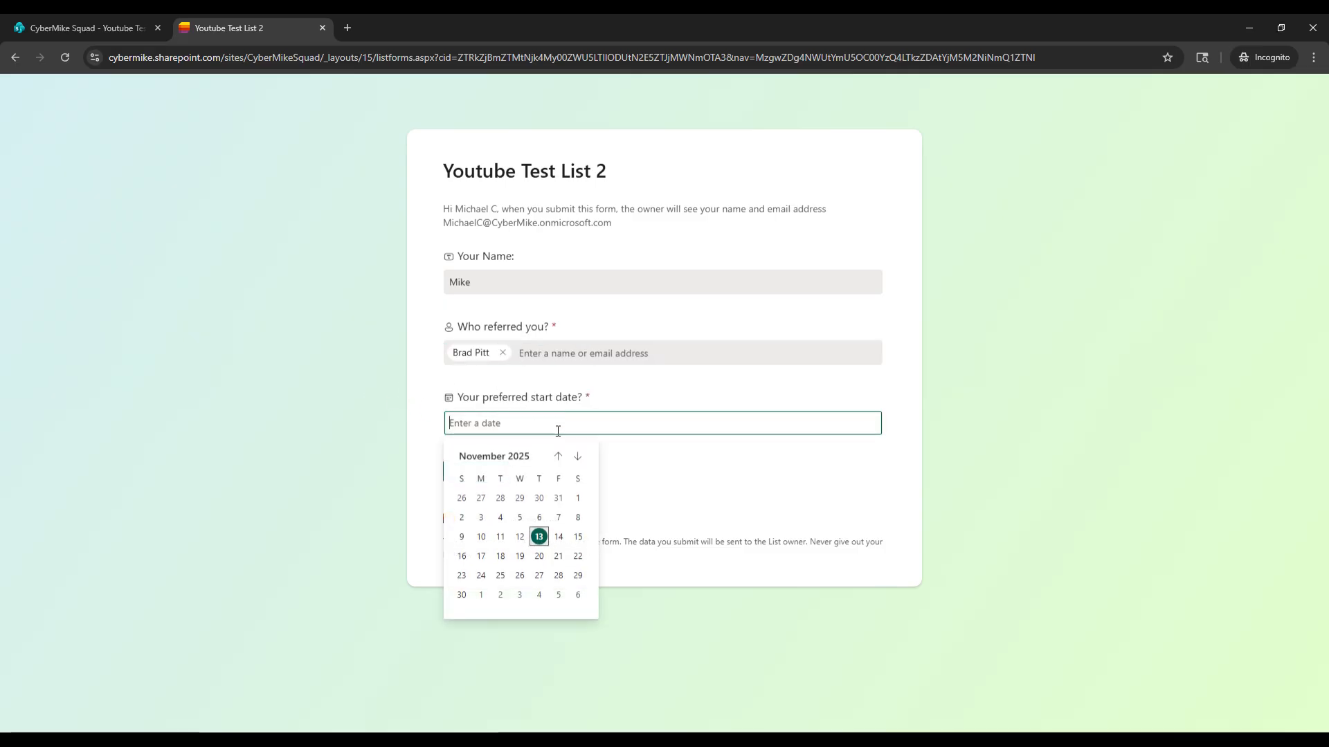
pyautogui.click(559, 537)
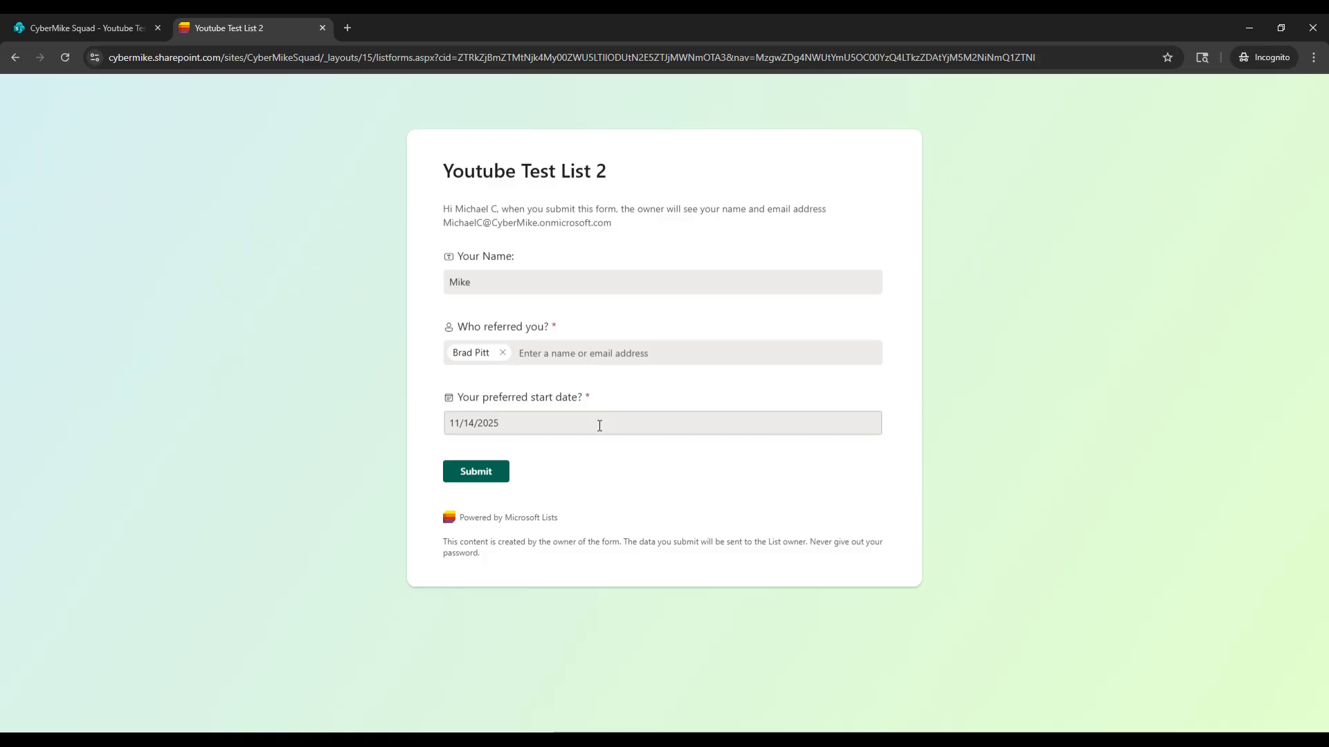
pyautogui.click(476, 473)
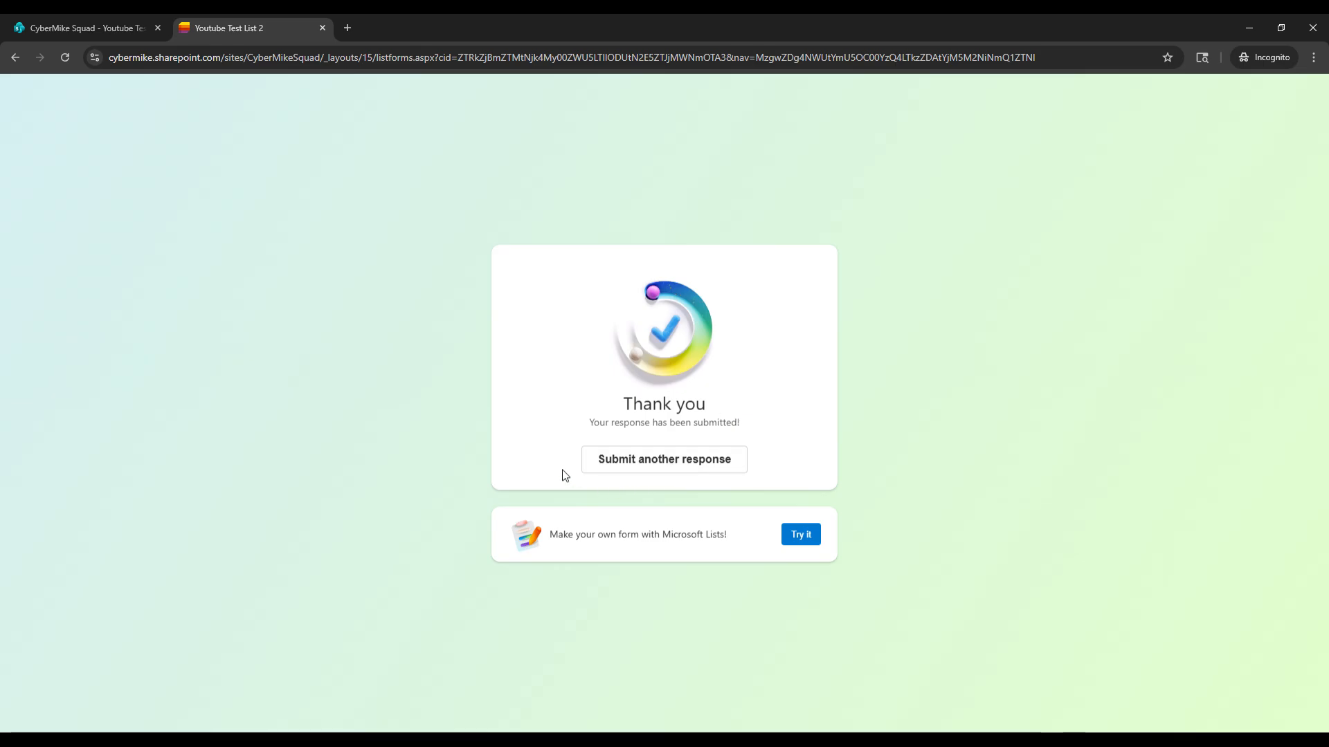
# Return to the SharePoint tab, close the form preview and reload the list.
pyautogui.click(95, 28)
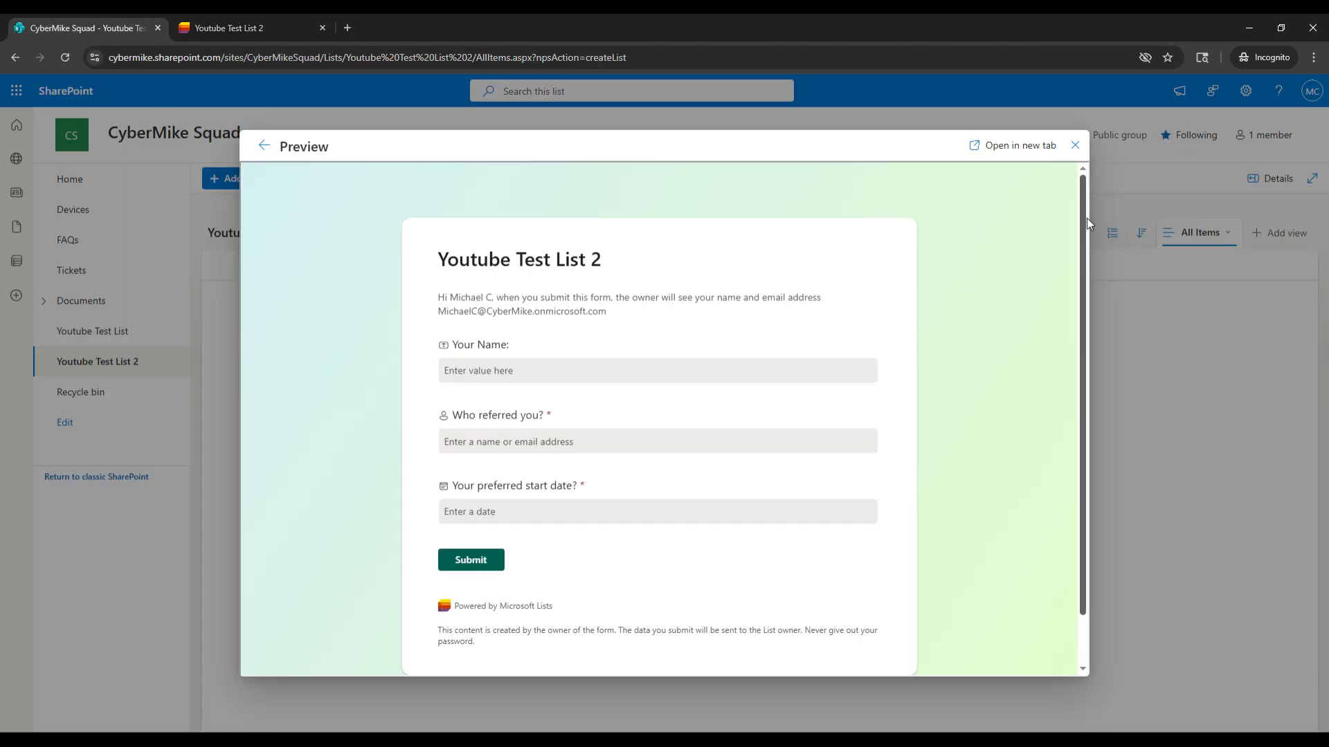
pyautogui.click(1074, 145)
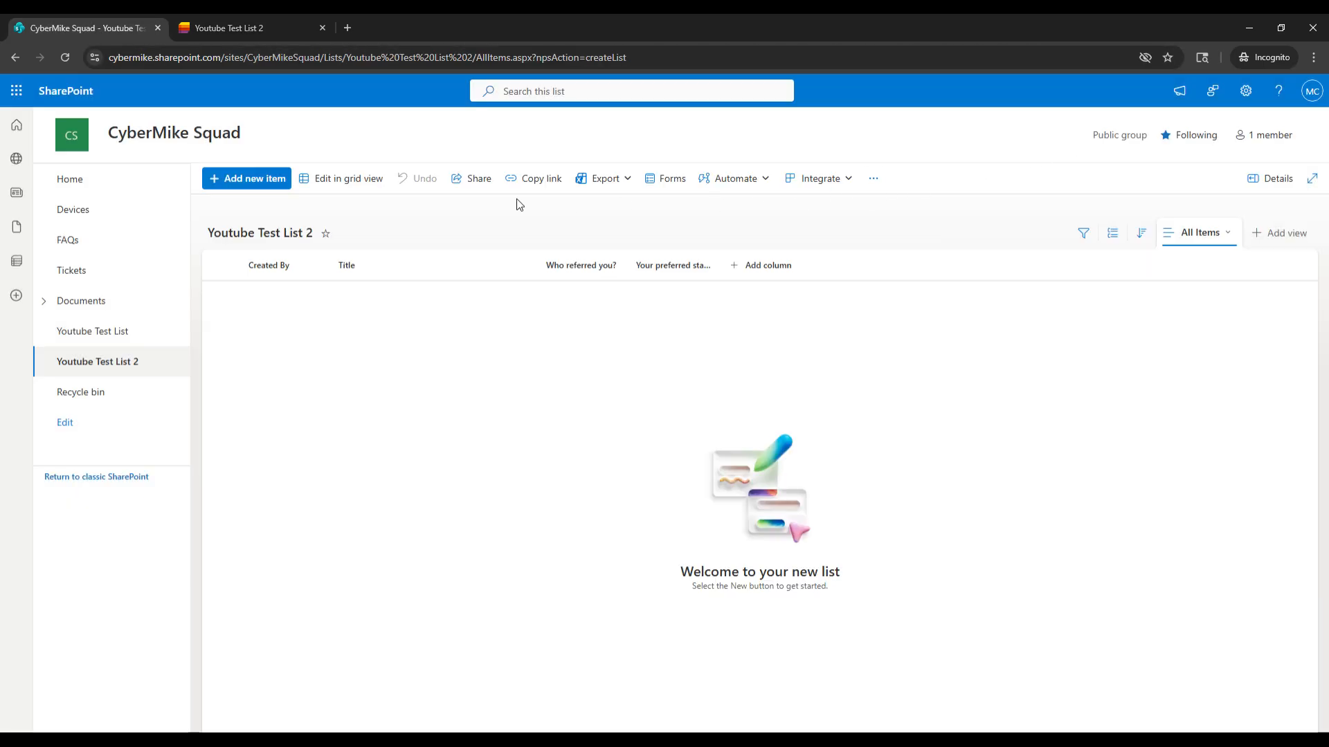
pyautogui.click(65, 59)
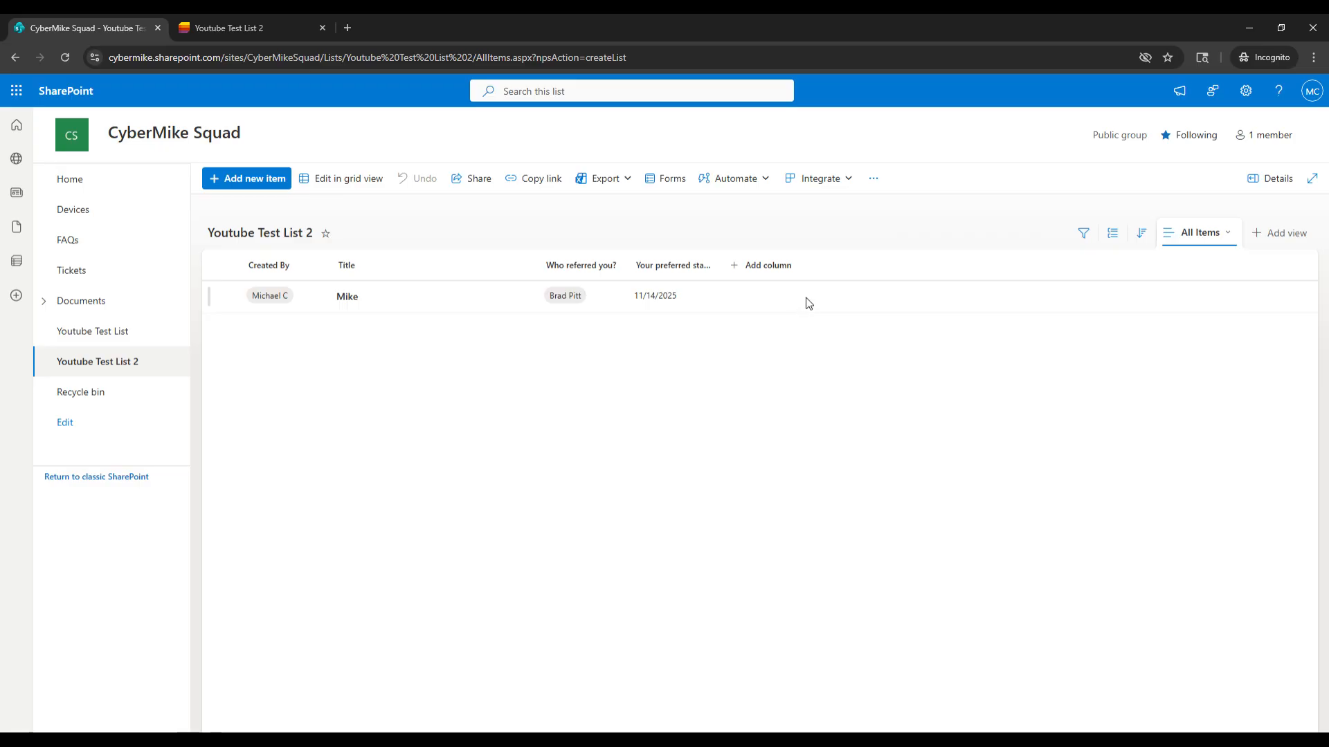
# Switch between the submitted form tab and the list to compare the response with the new list entry.
pyautogui.click(255, 31)
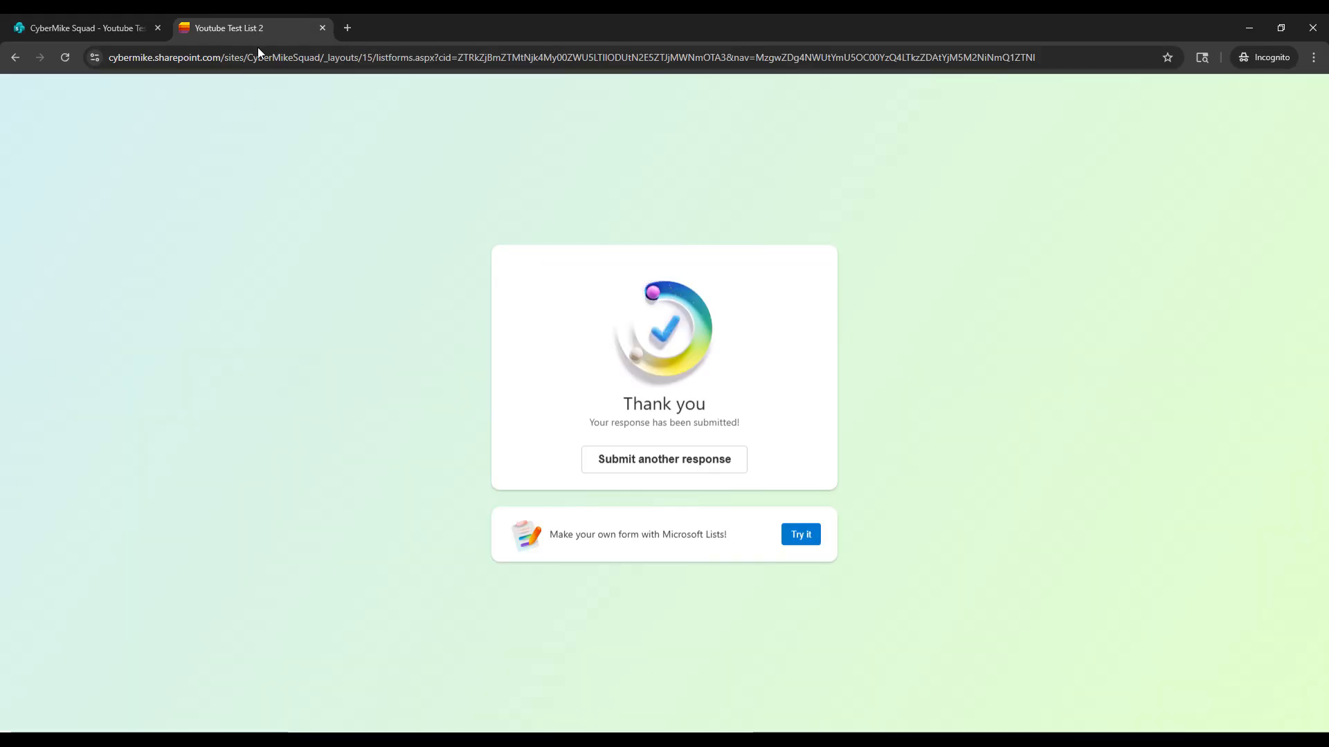
pyautogui.click(43, 30)
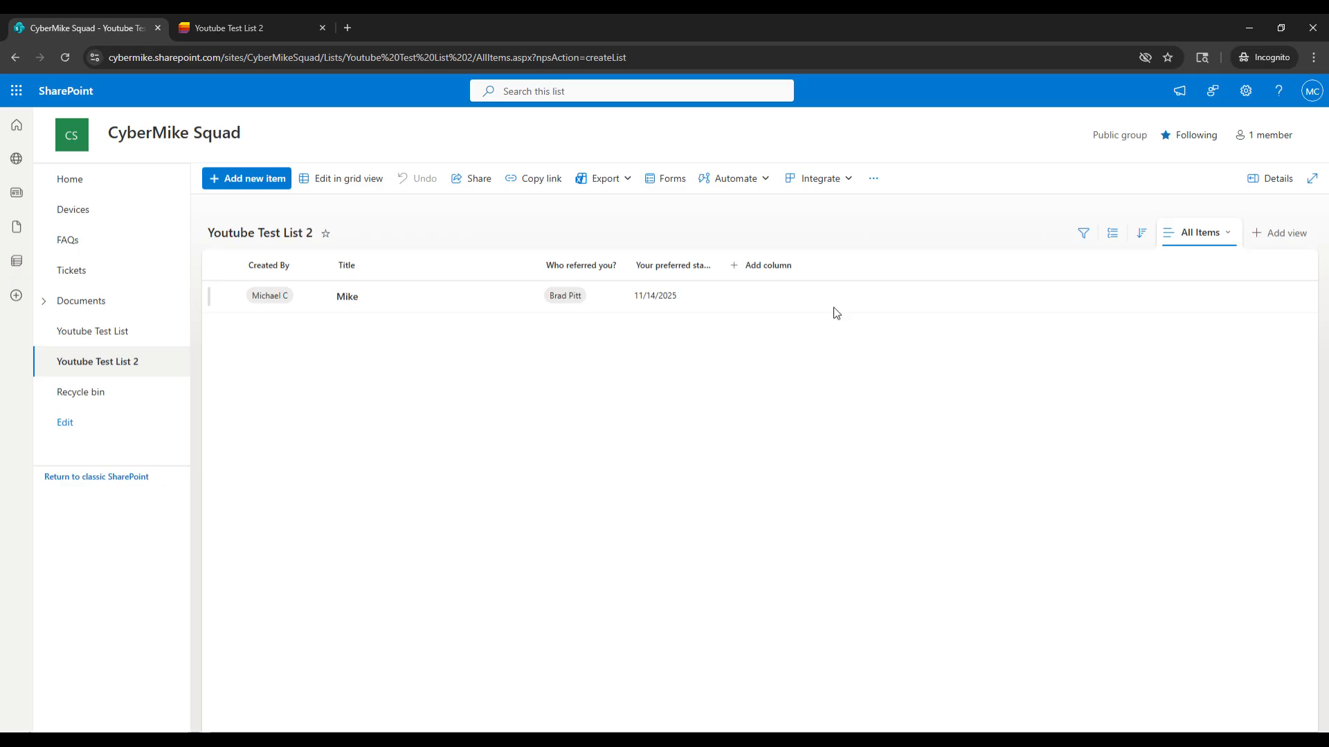
pyautogui.click(232, 28)
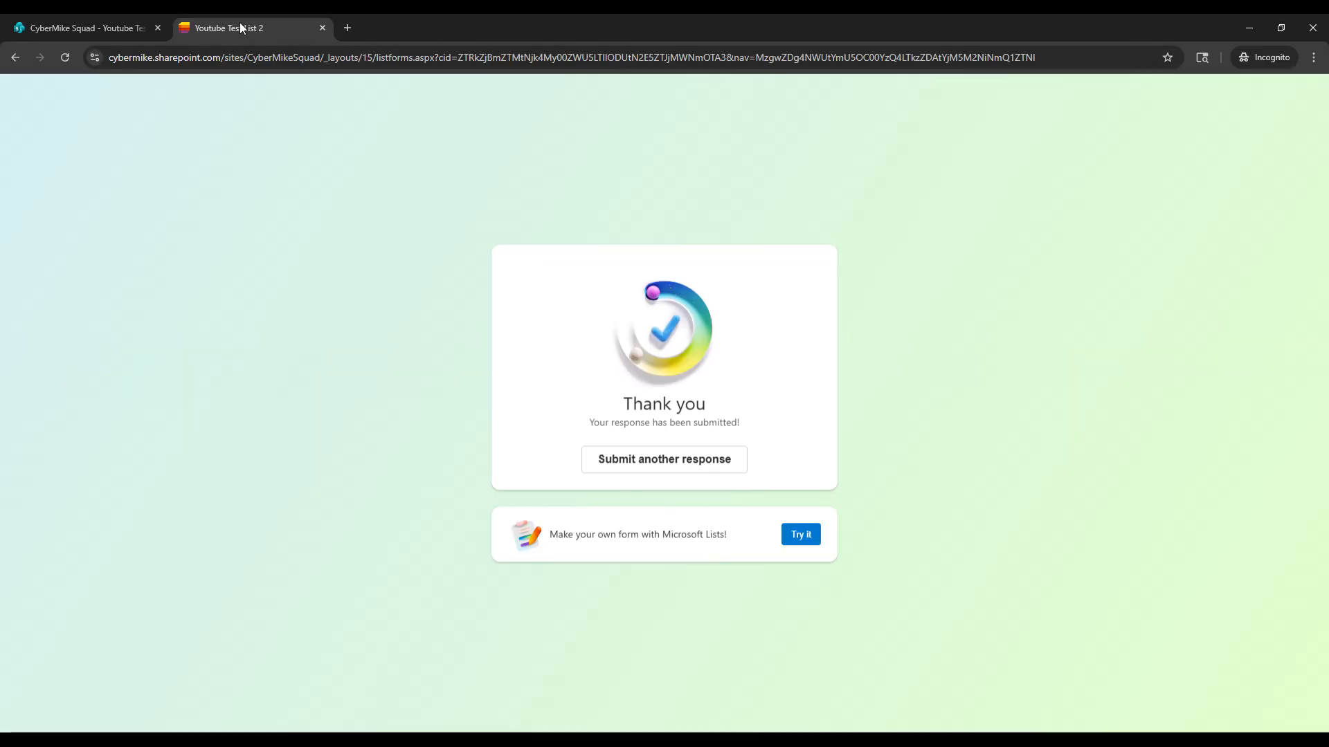
pyautogui.click(101, 30)
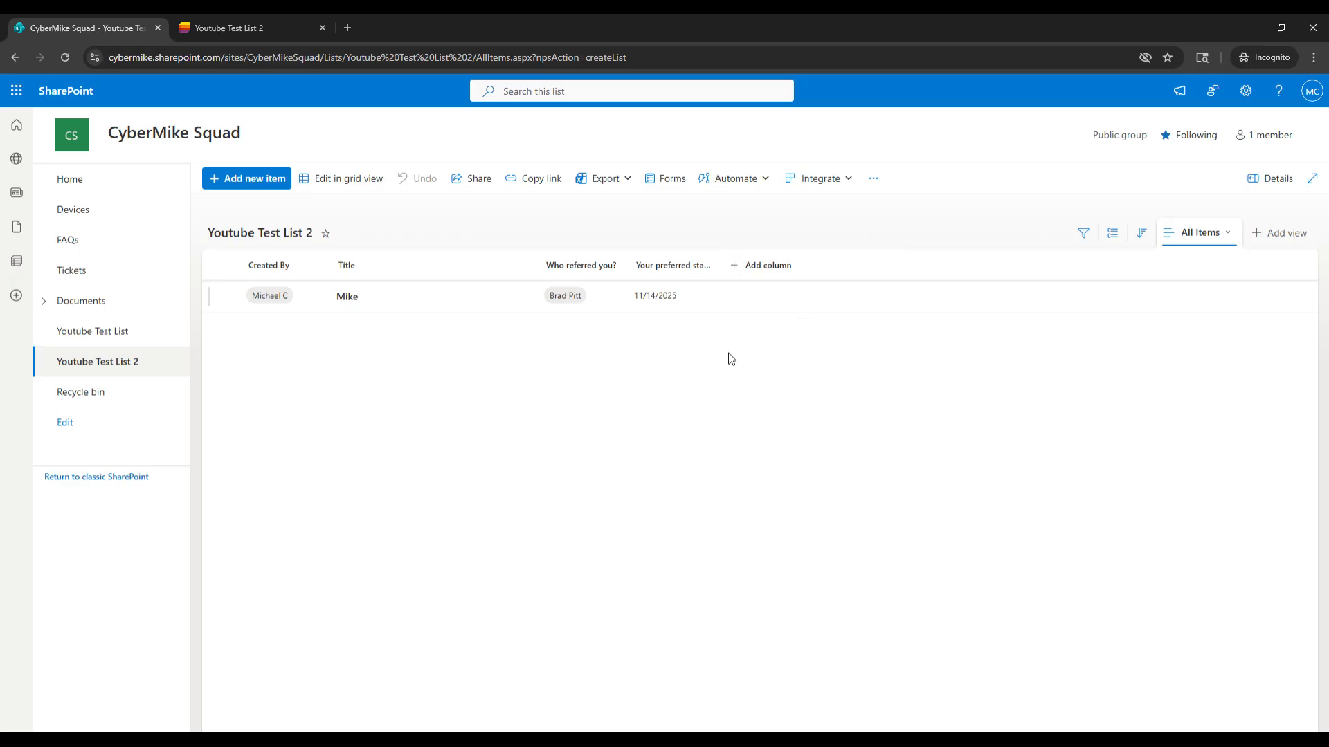
pyautogui.click(279, 35)
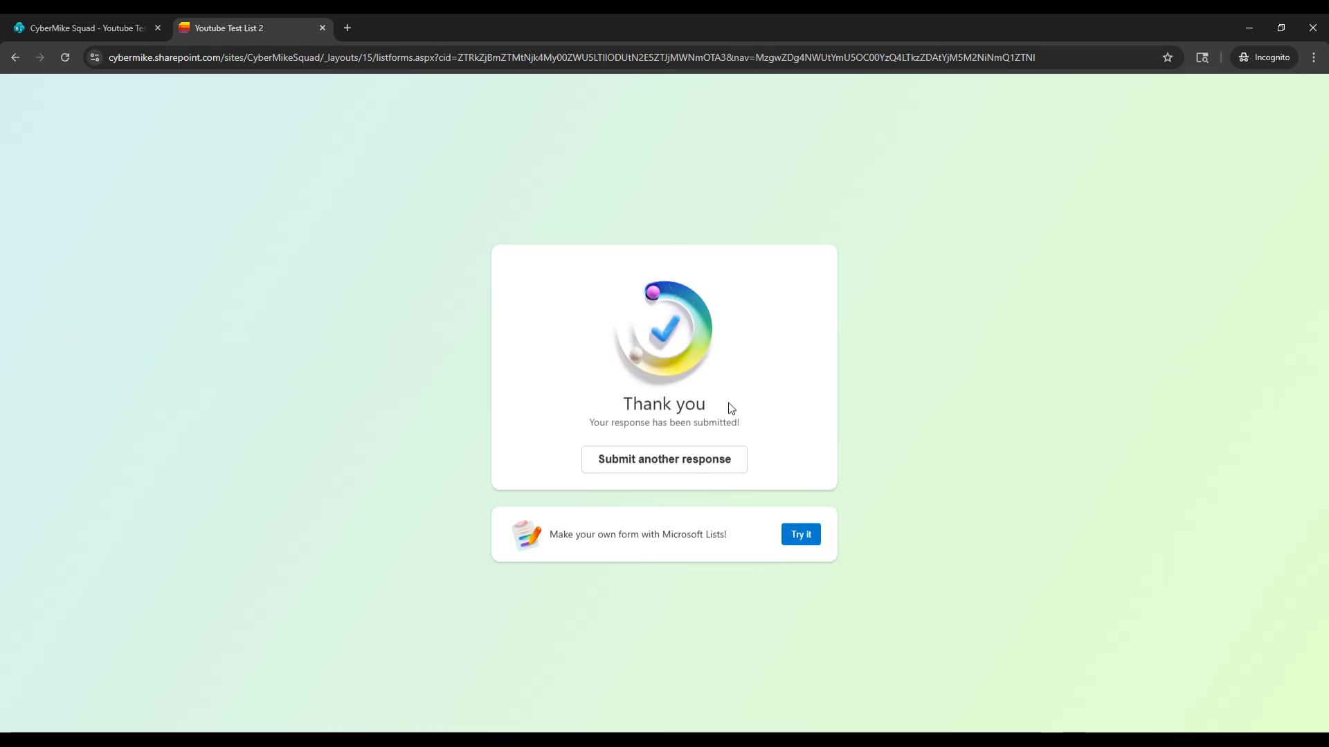
pyautogui.click(109, 27)
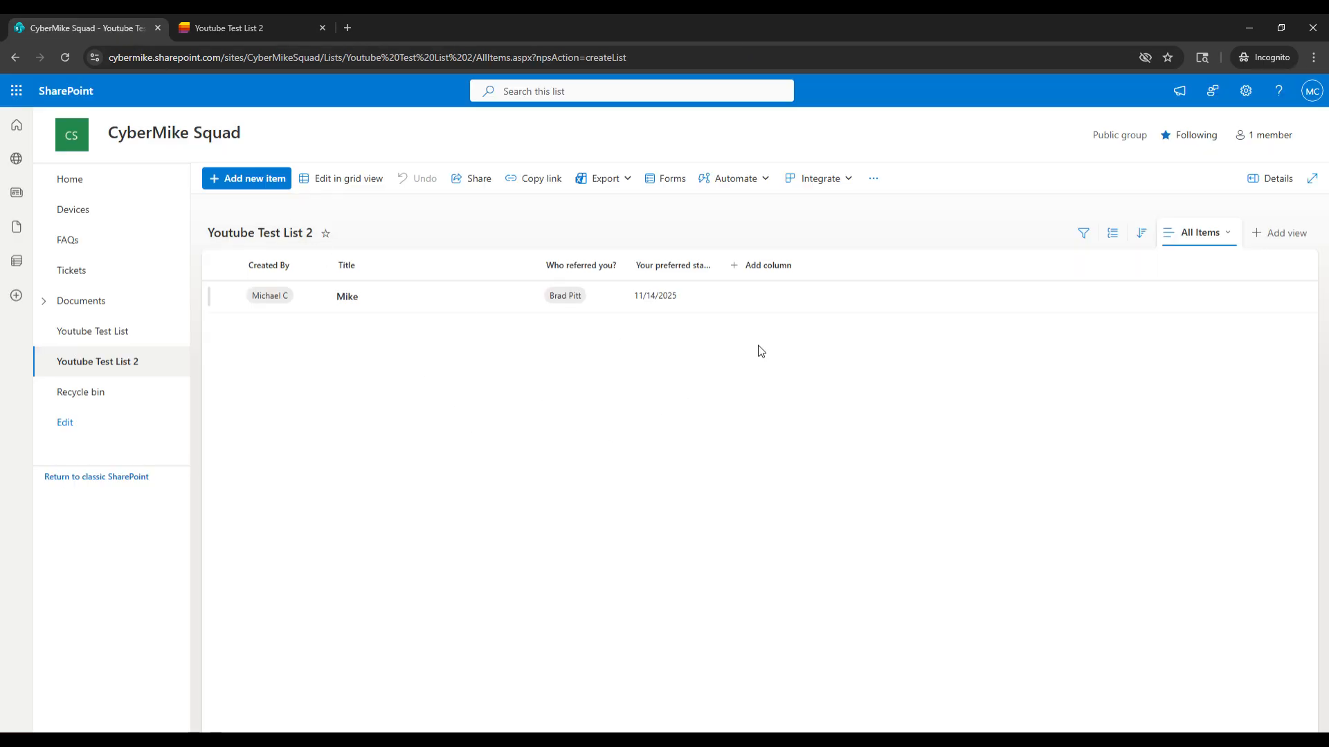